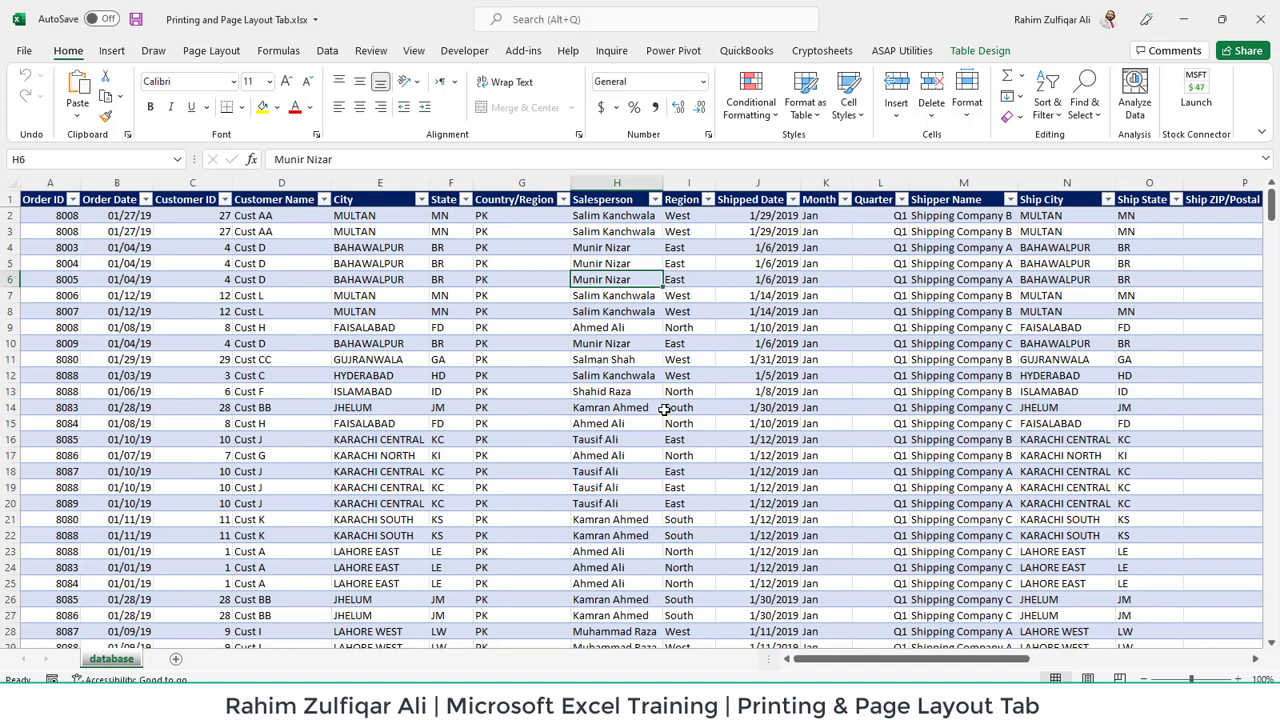
- Dismiss the mail reminder notifications and select the first order date, cell B2
left_click(362, 297)
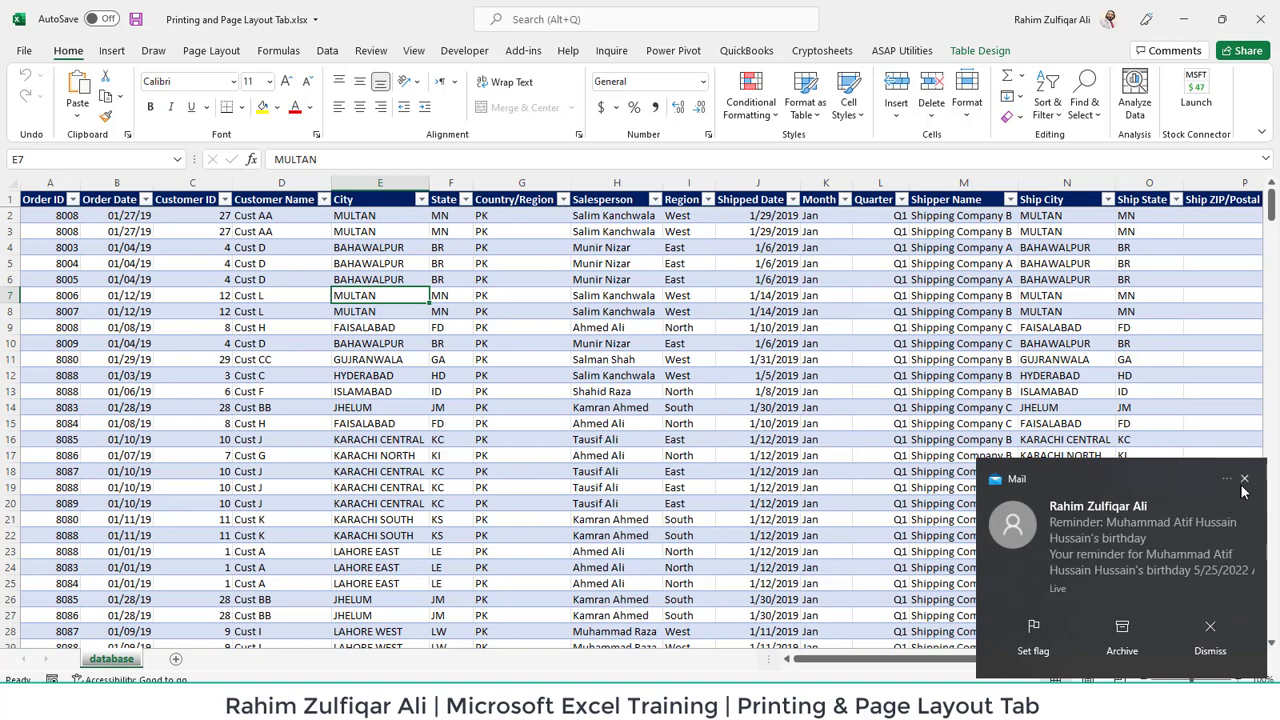
left_click(1245, 479)
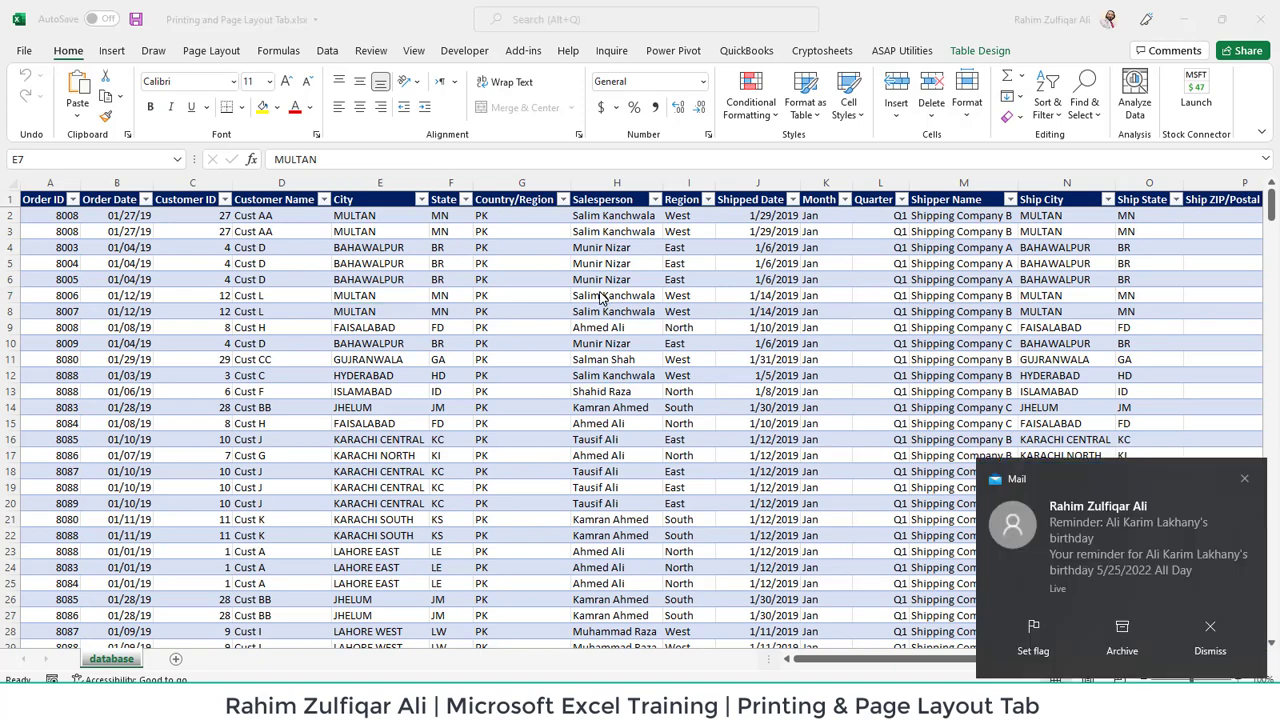
left_click(1245, 481)
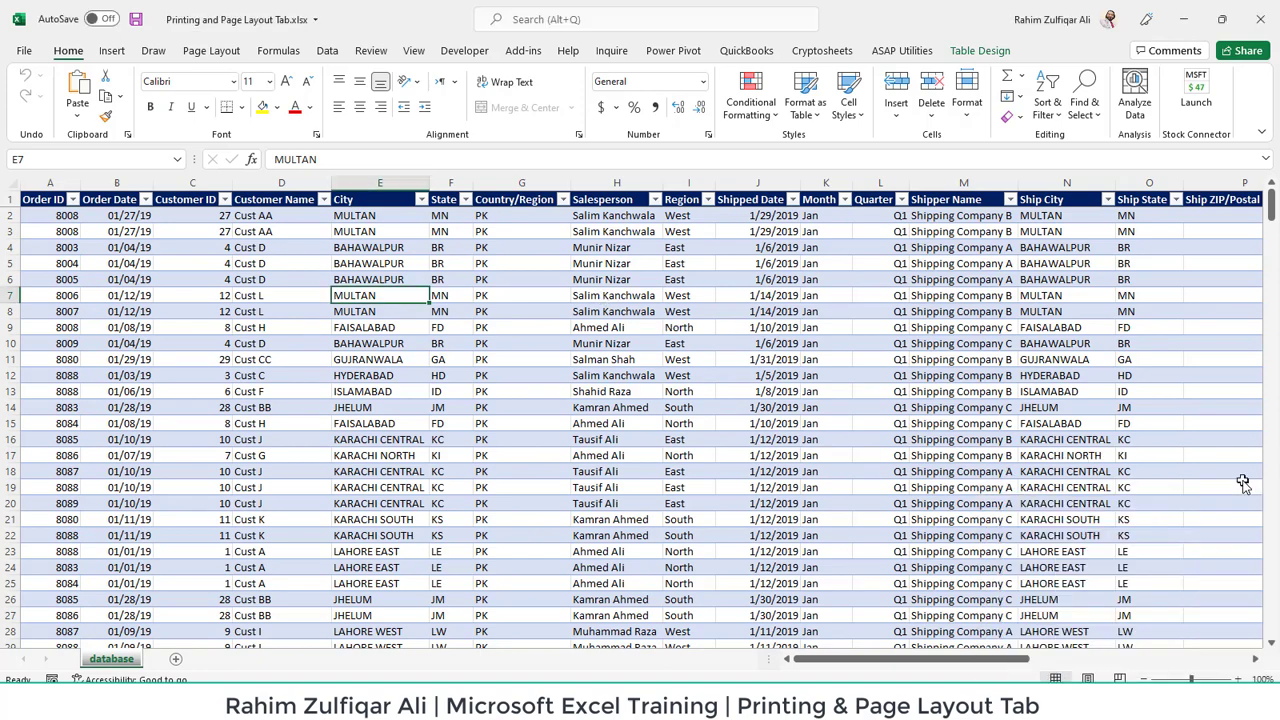
left_click(935, 439)
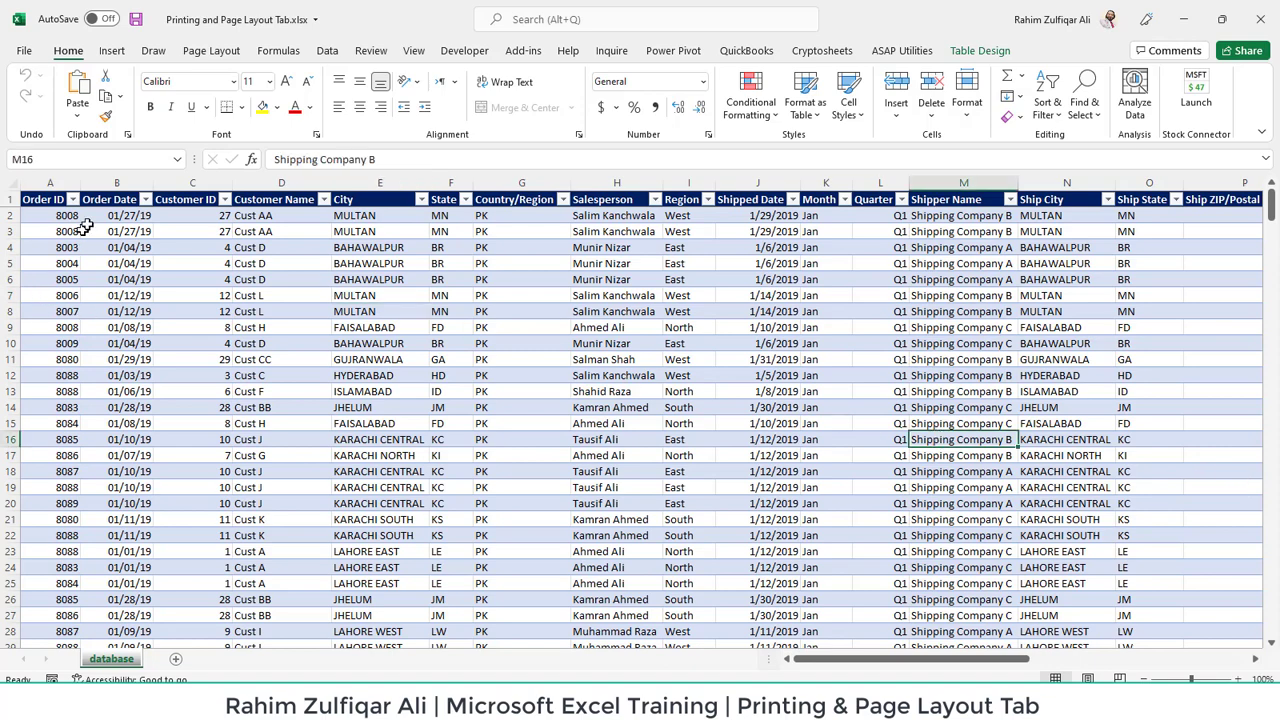
left_click(92, 217)
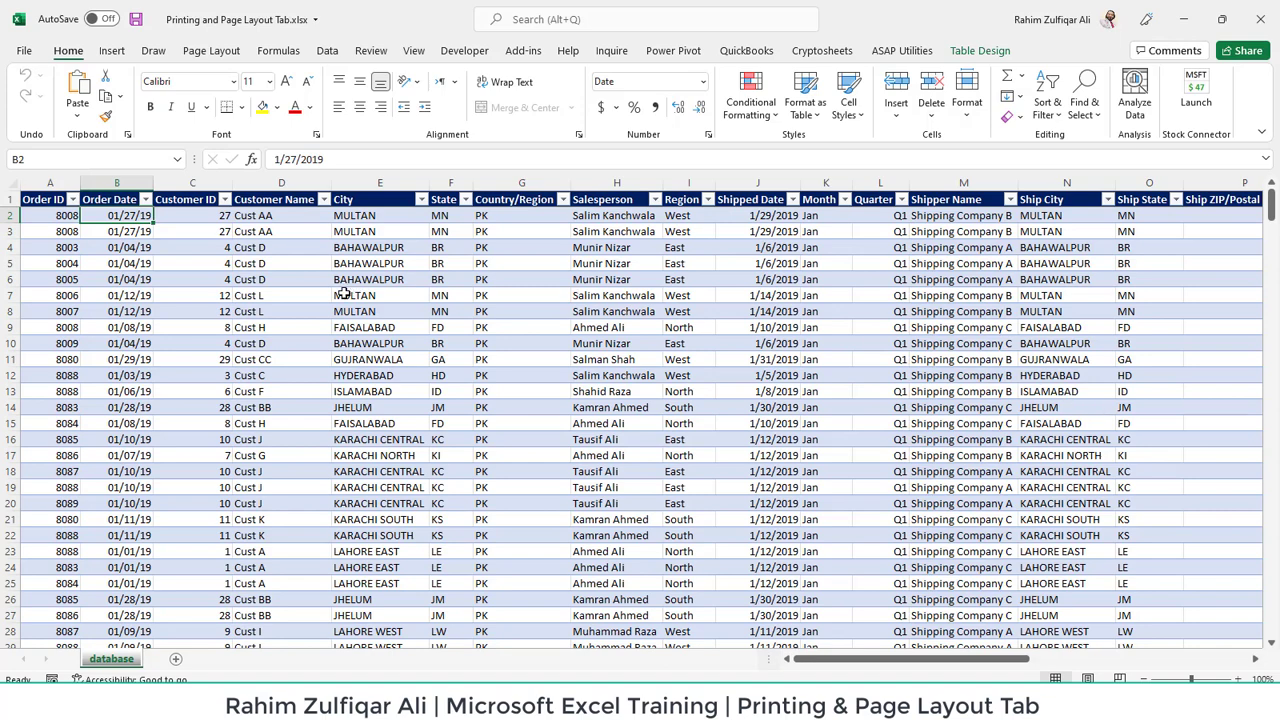
- Open the print settings and preview for the database sheet
left_click(211, 50)
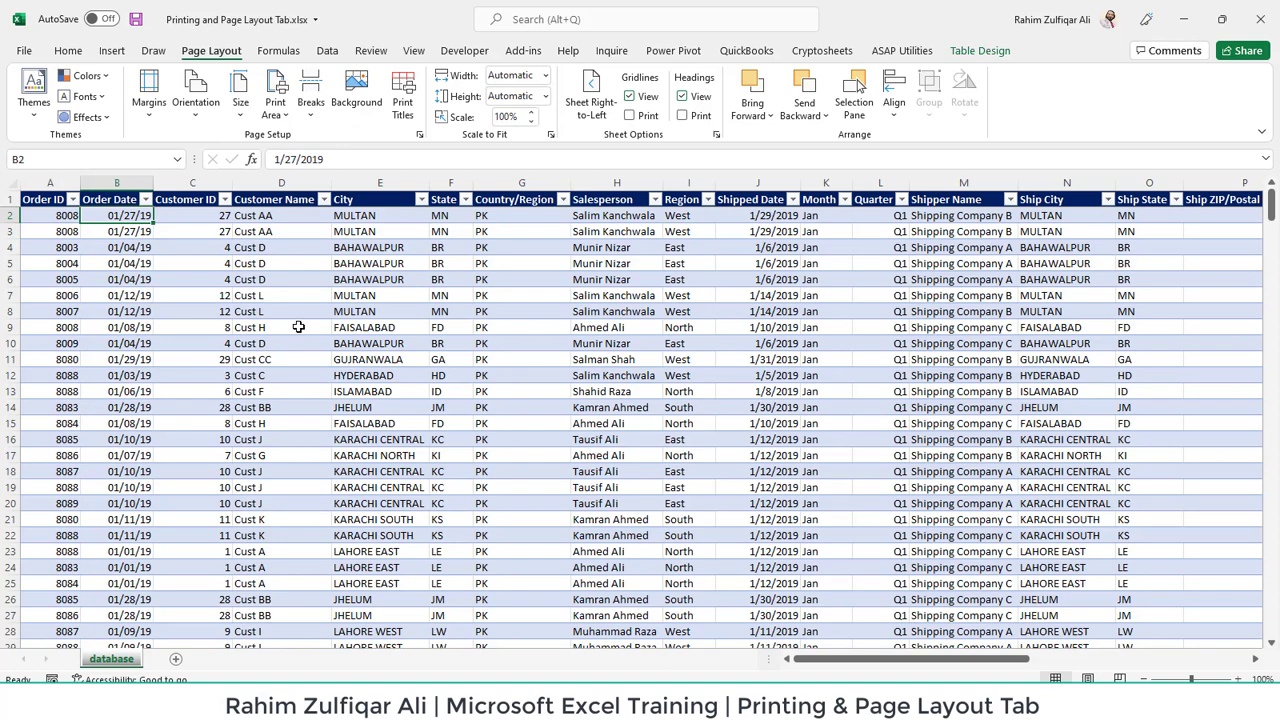
key("ctrl+p")
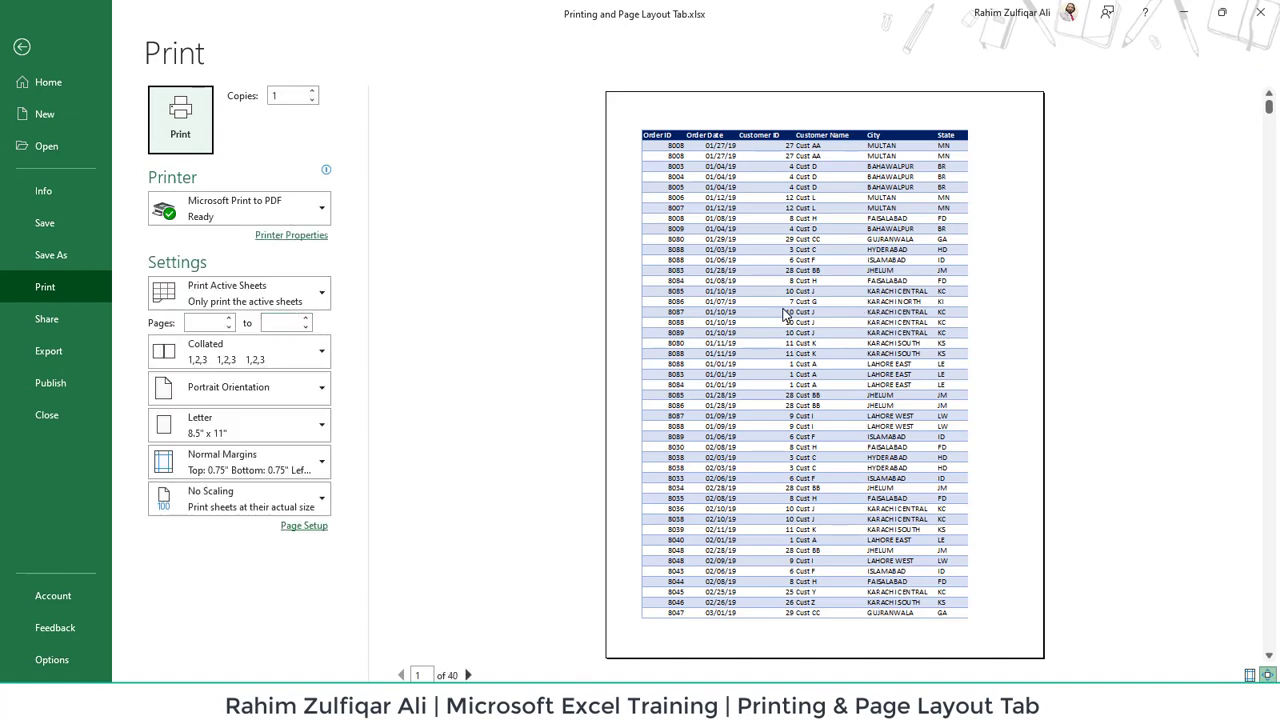
key("Escape")
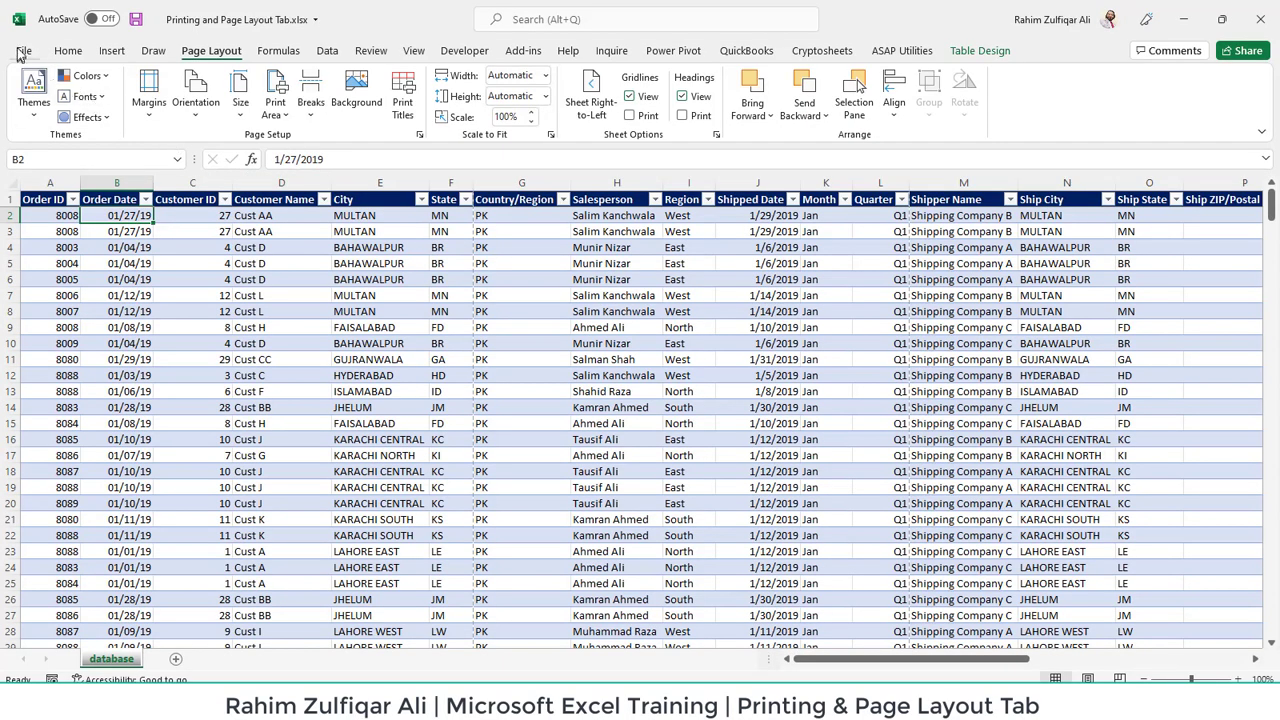
left_click(22, 51)
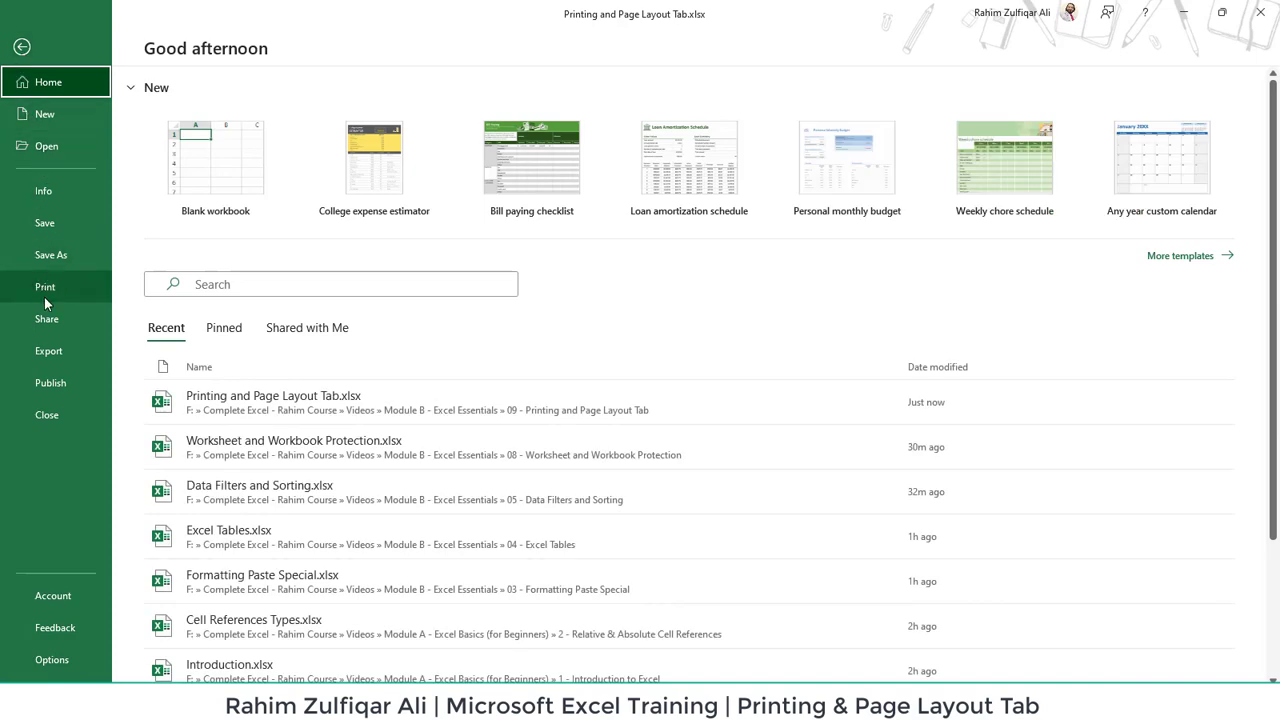
left_click(44, 290)
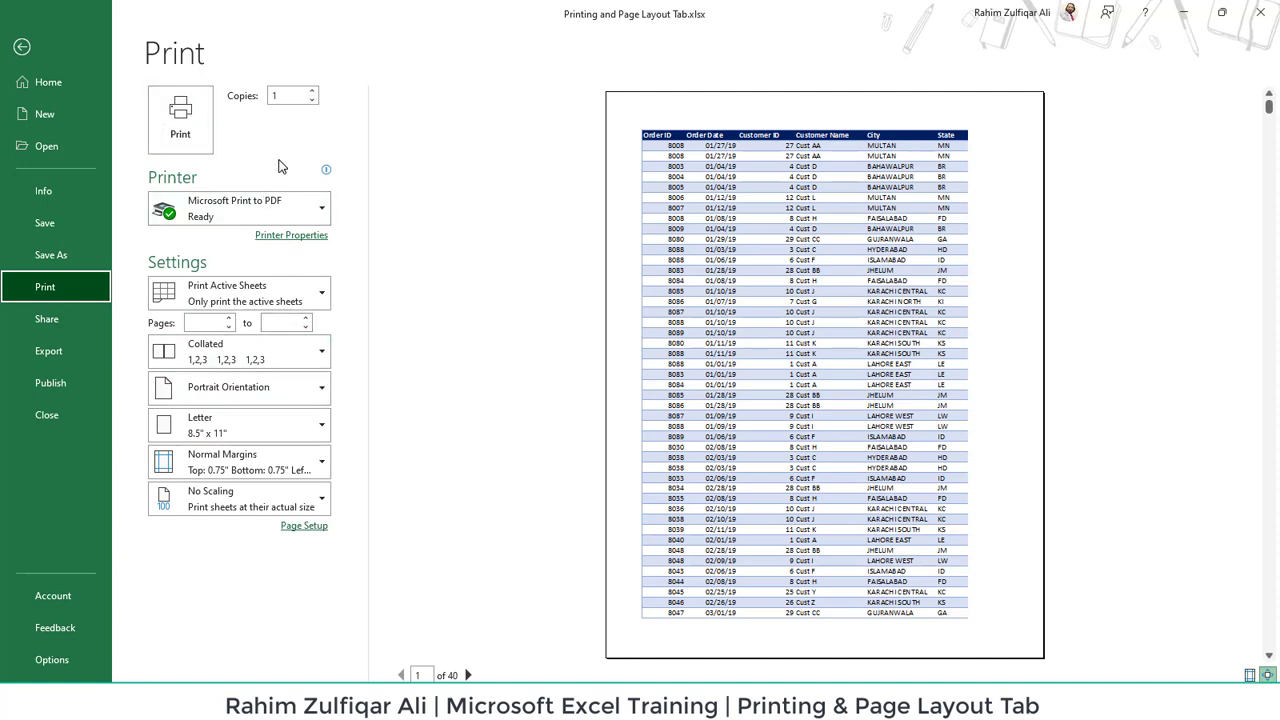
- Examine the copies setting, the available printers and the Microsoft Print to PDF properties without changing them
left_click(294, 95)
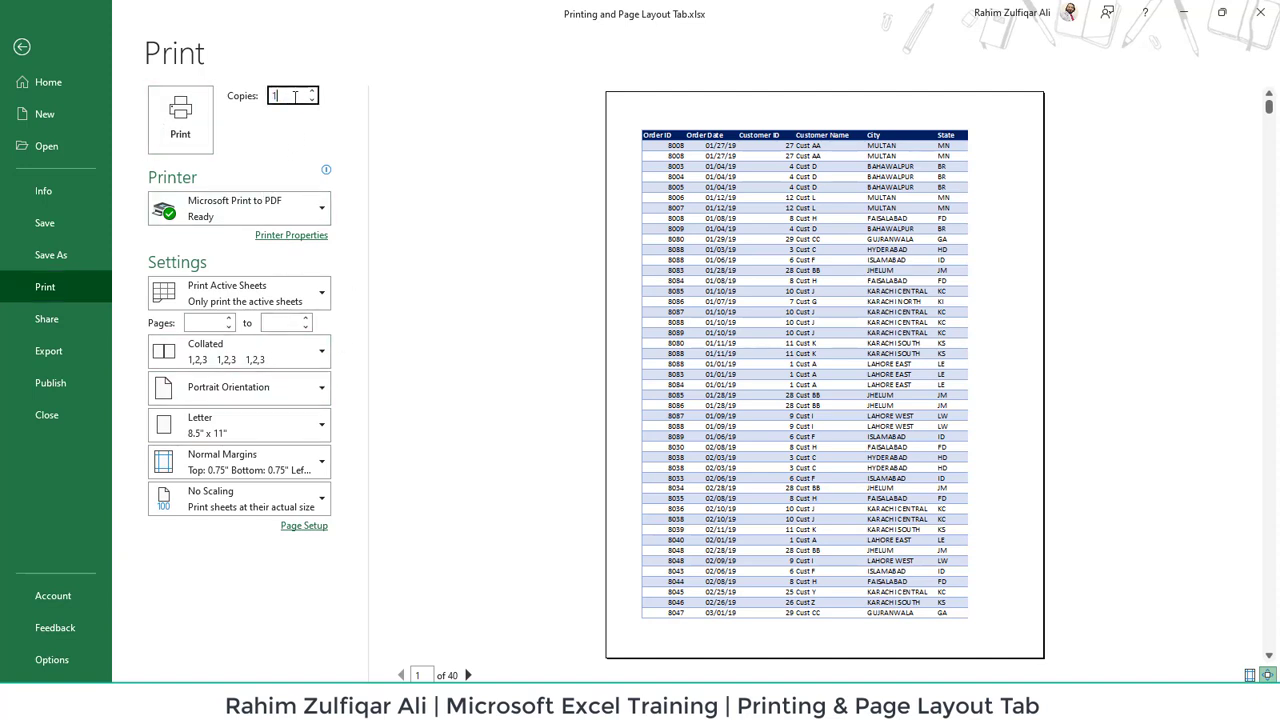
left_click(294, 95)
left_click(313, 92)
left_click(313, 92)
left_click(253, 212)
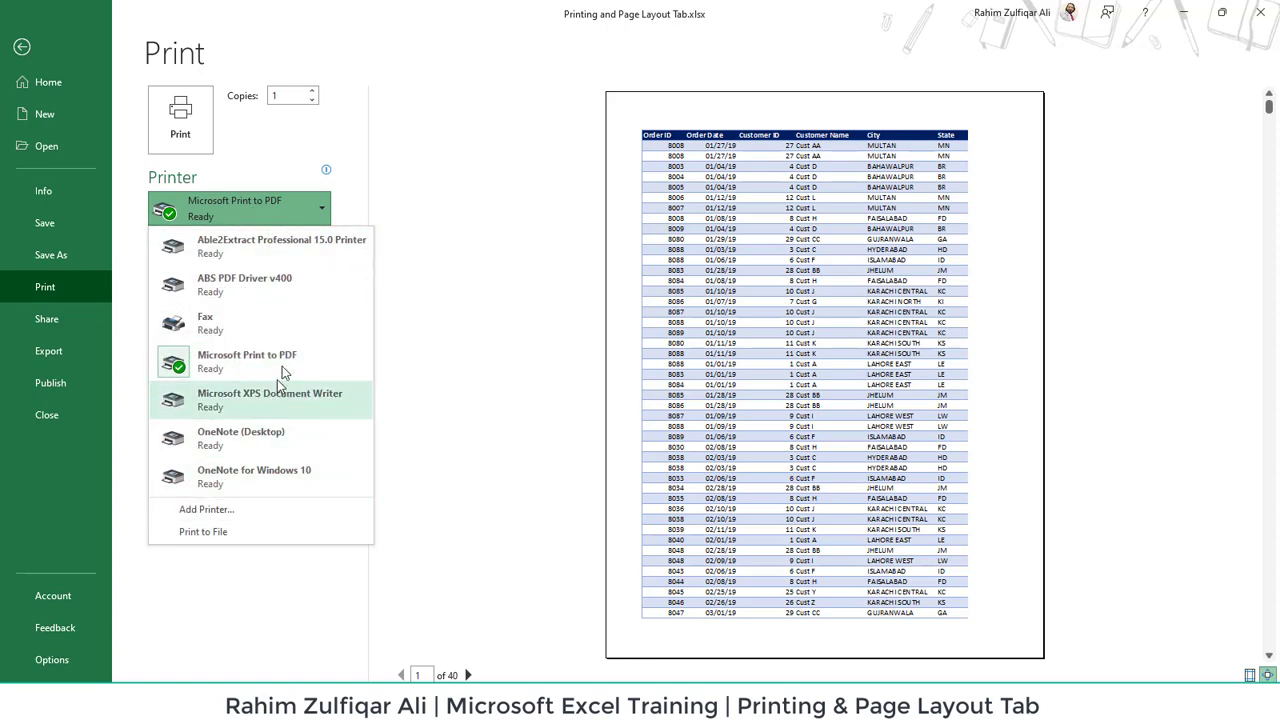
left_click(440, 320)
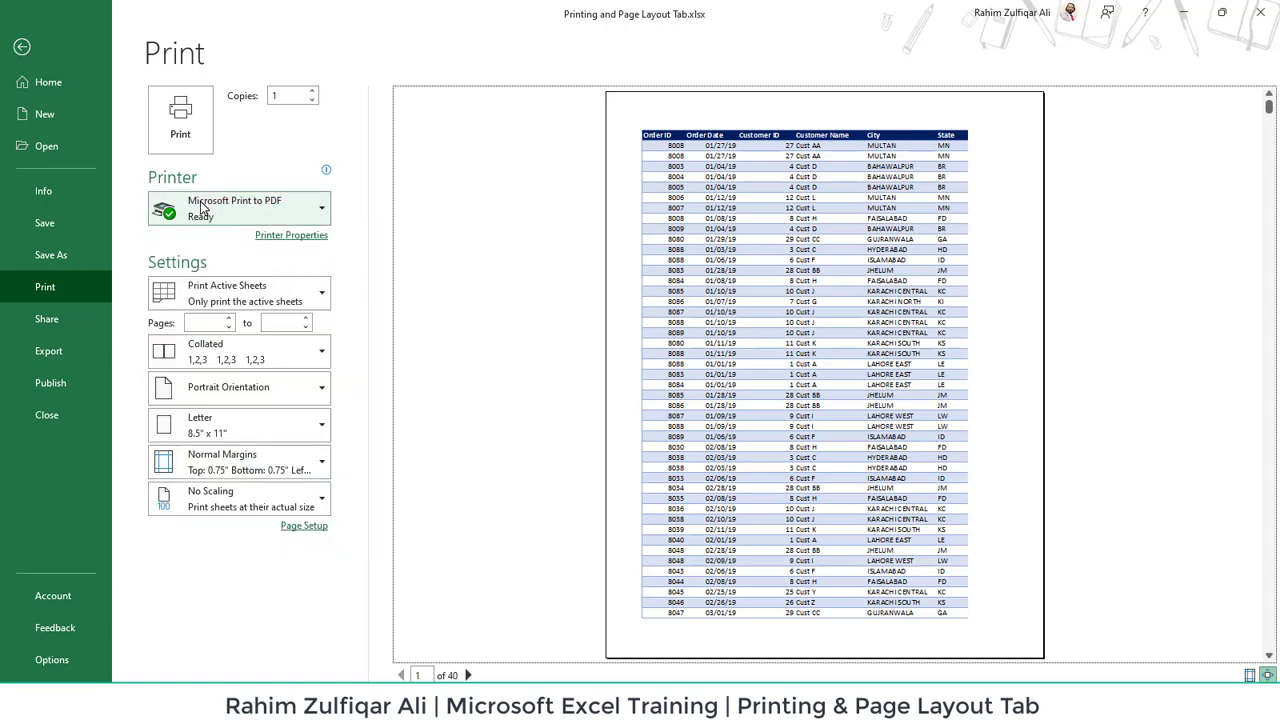
left_click(288, 236)
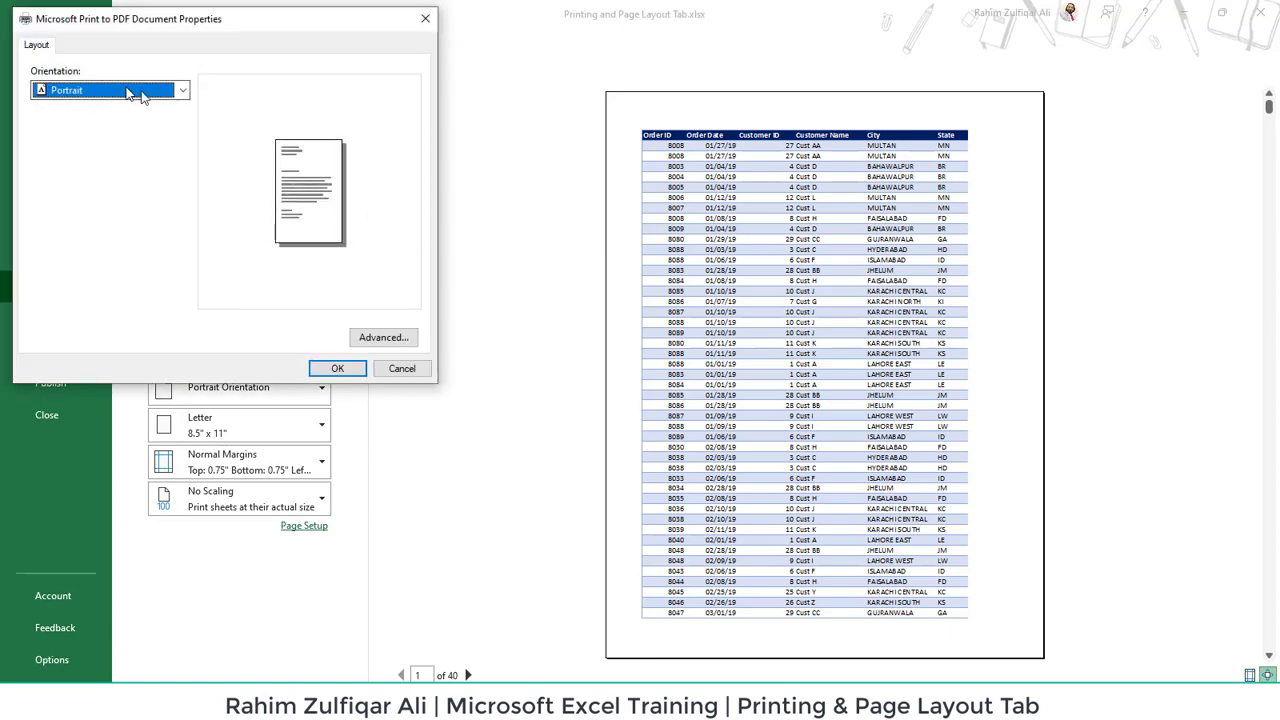
left_click(393, 368)
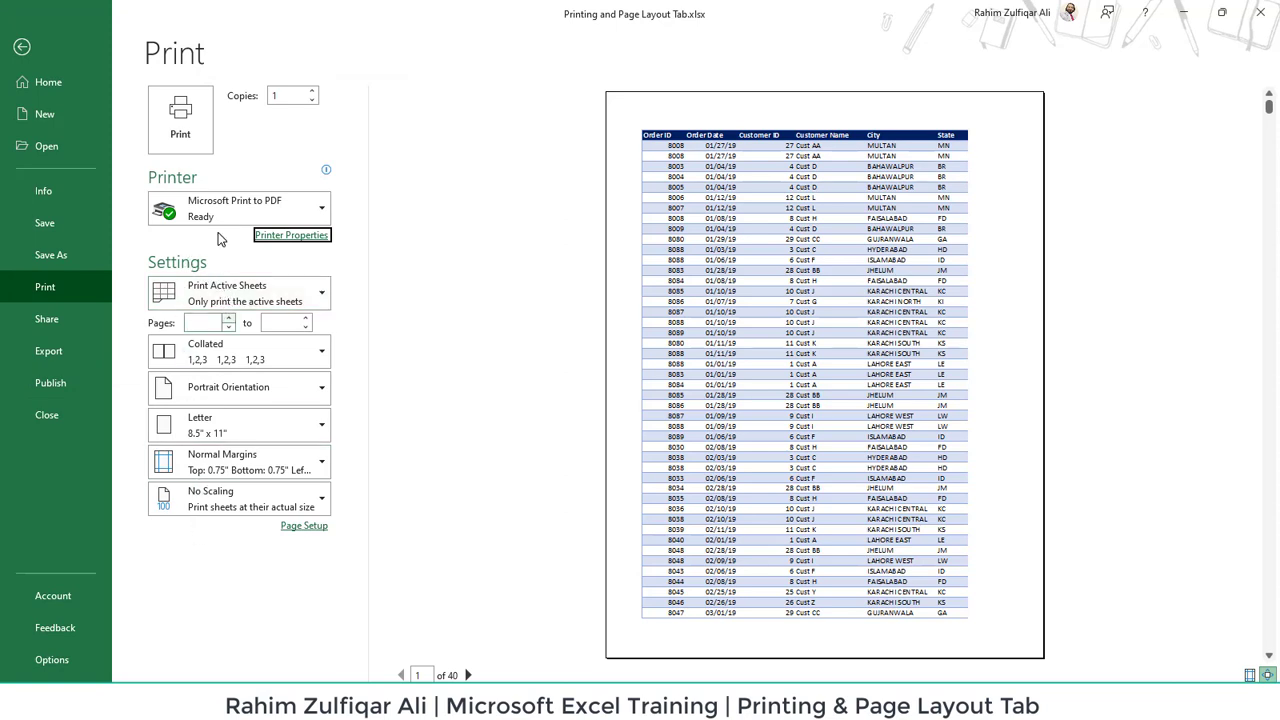
- Preview printing only the current selection and switch back to printing the active sheets
left_click(262, 290)
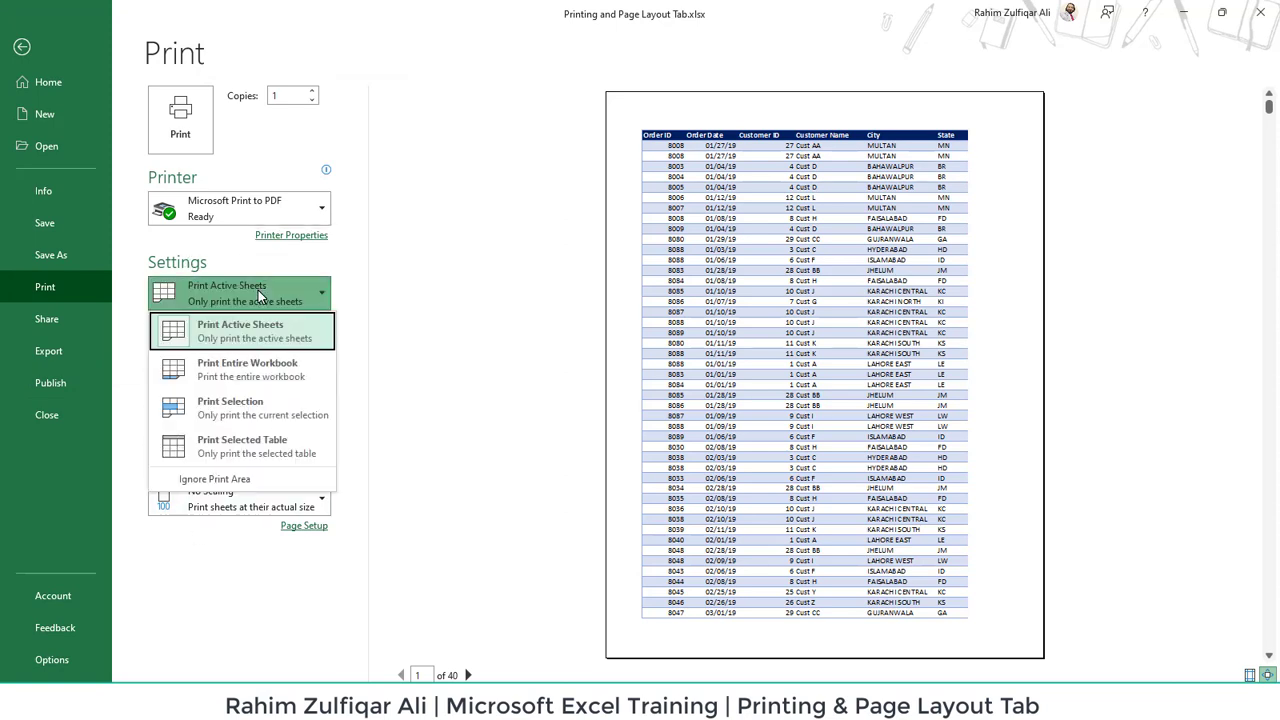
left_click(248, 413)
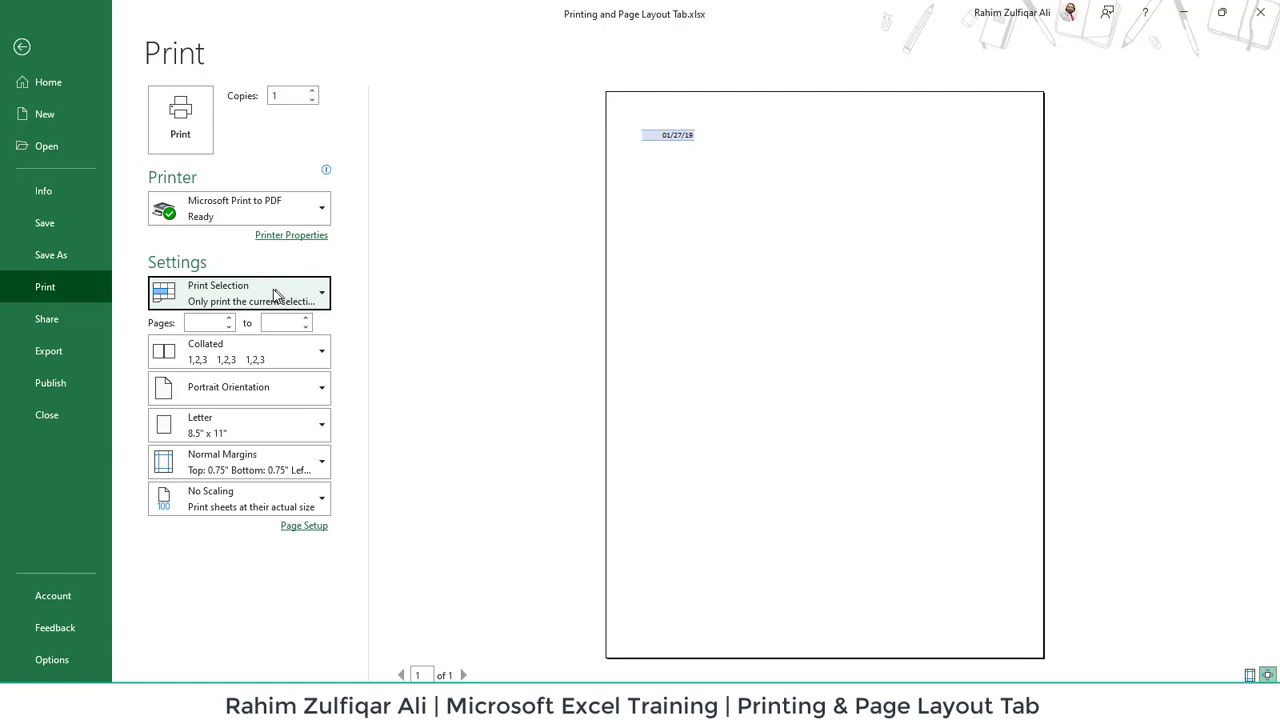
left_click(274, 292)
left_click(255, 336)
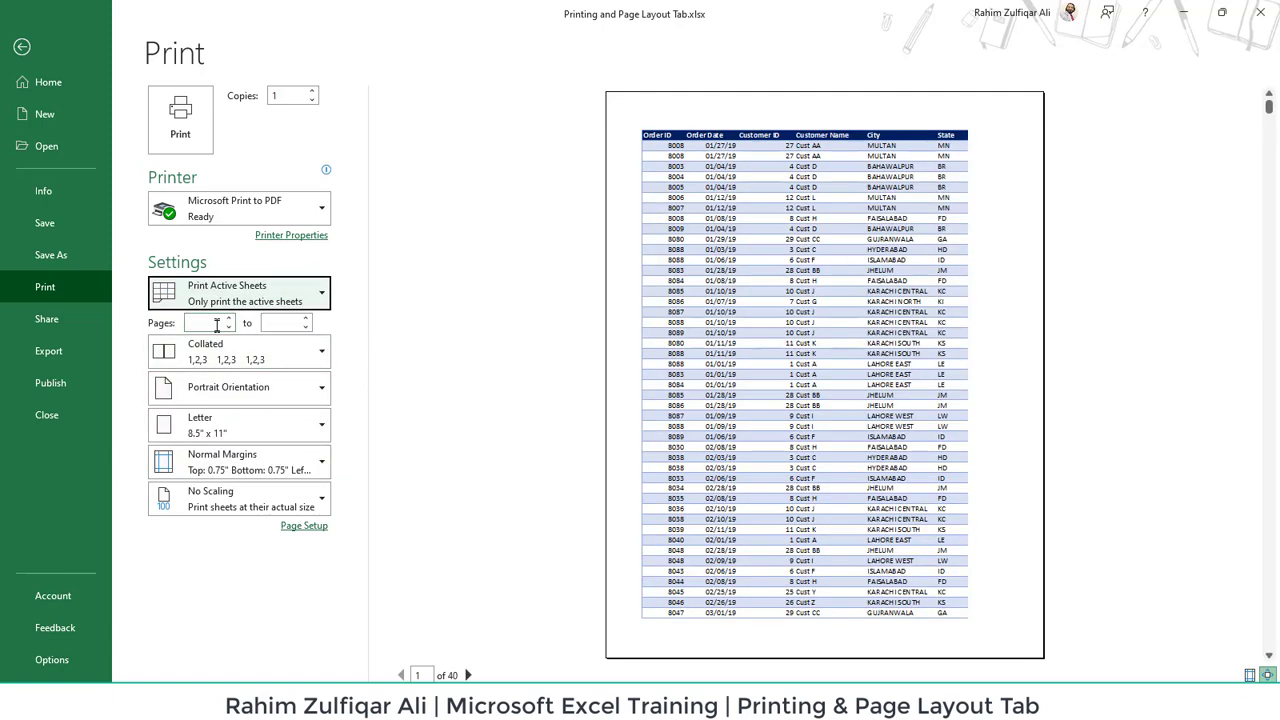
- Examine the page range fields and the collated and uncollated printing options
left_click(216, 325)
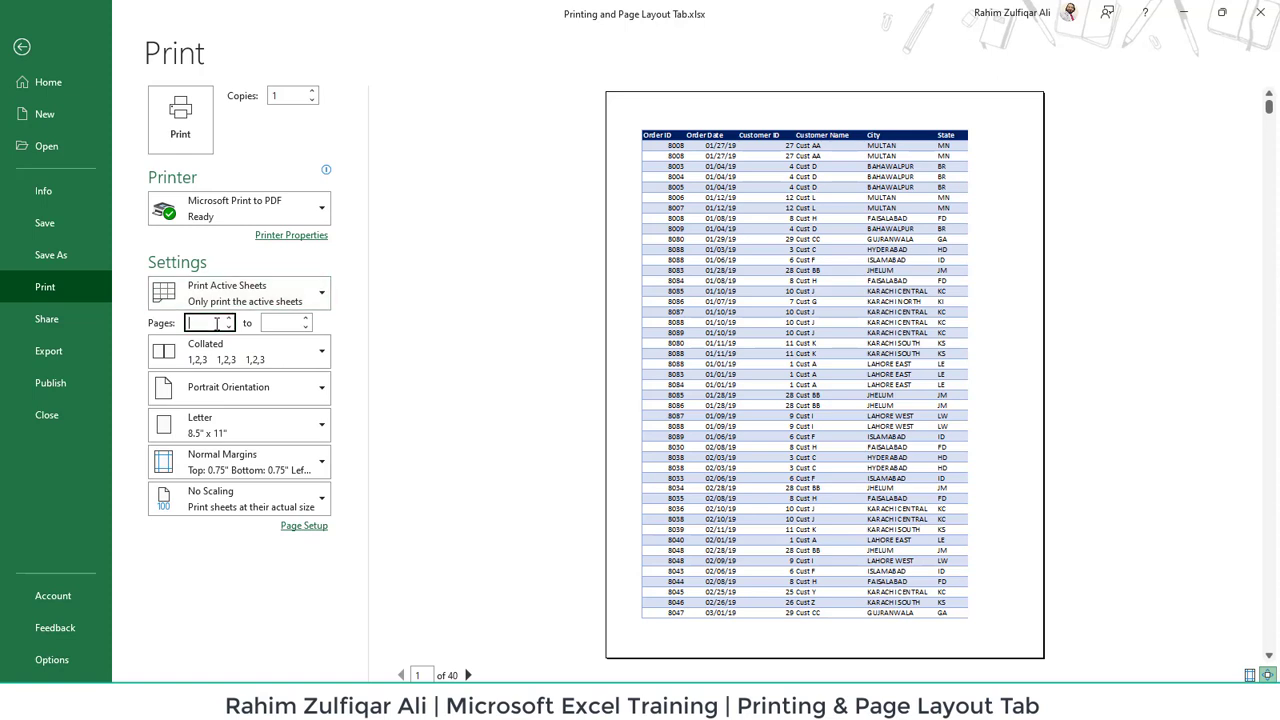
left_click(281, 320)
key("shift+Tab")
key("Tab")
left_click(225, 323)
left_click(270, 327)
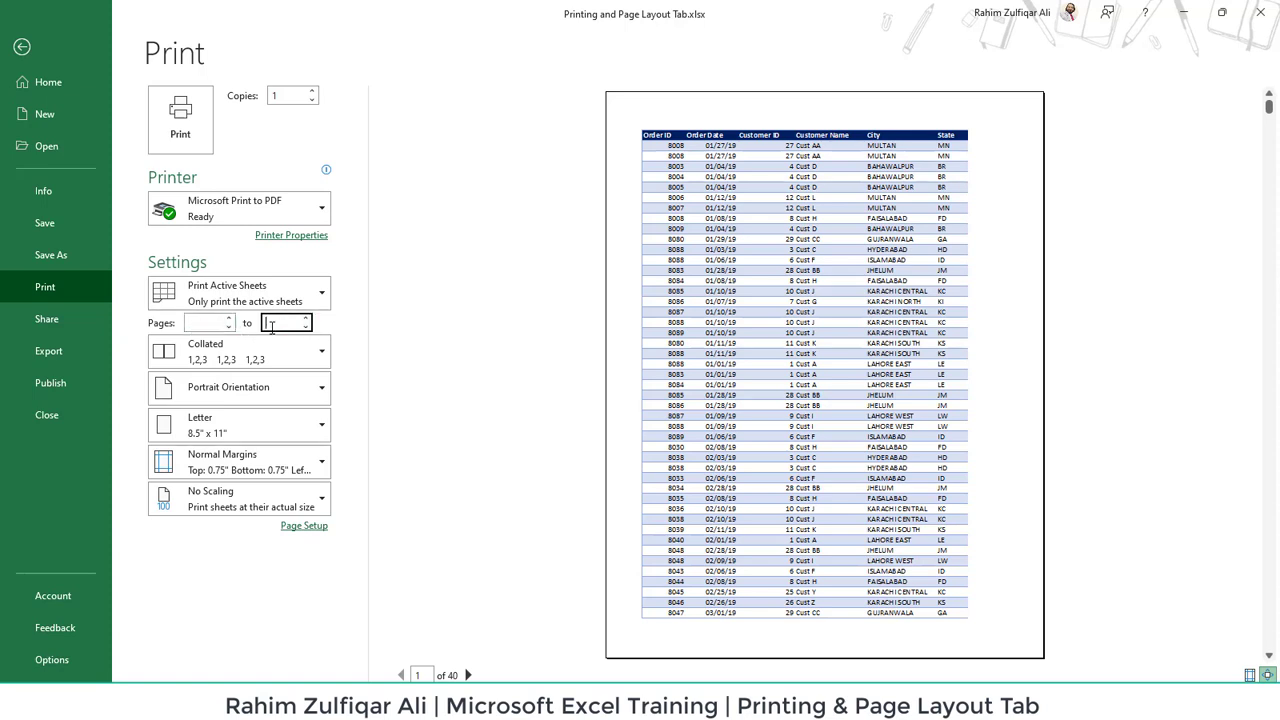
left_click(237, 357)
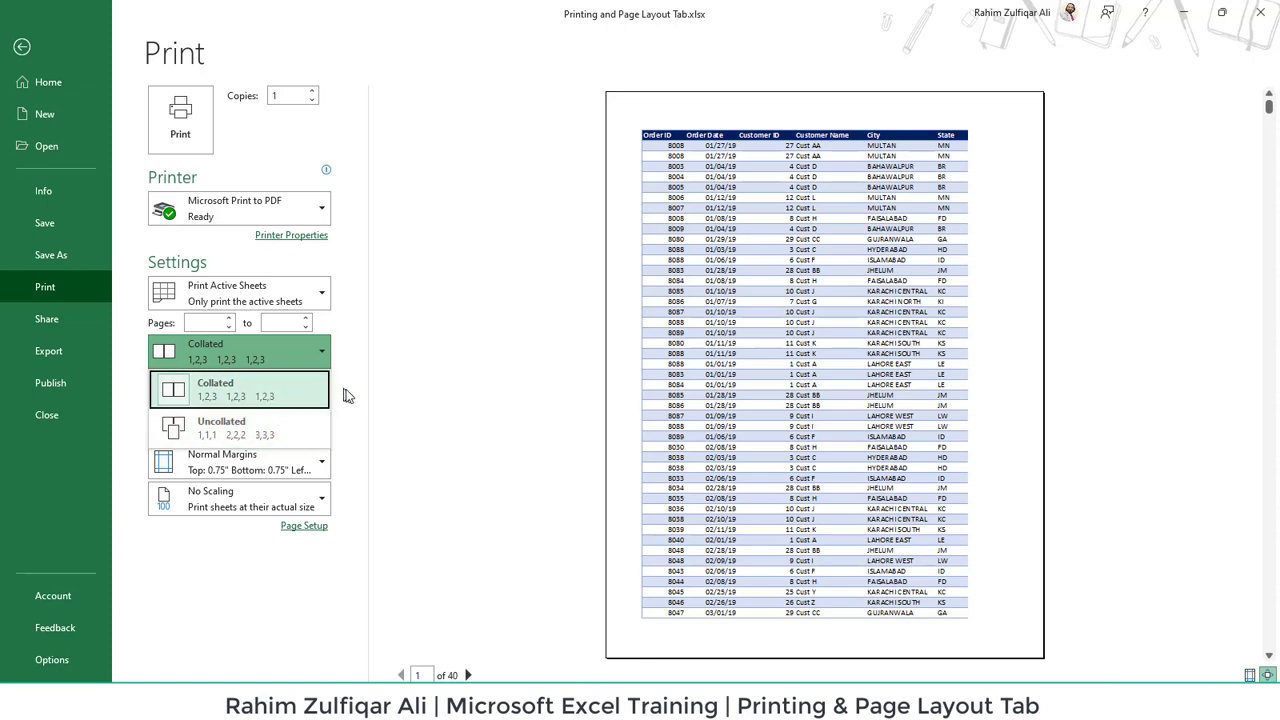
key("Escape")
- Set the number of copies to 4 and review the collation choices, keeping Collated
left_click(311, 92)
left_click(311, 92)
left_click(311, 92)
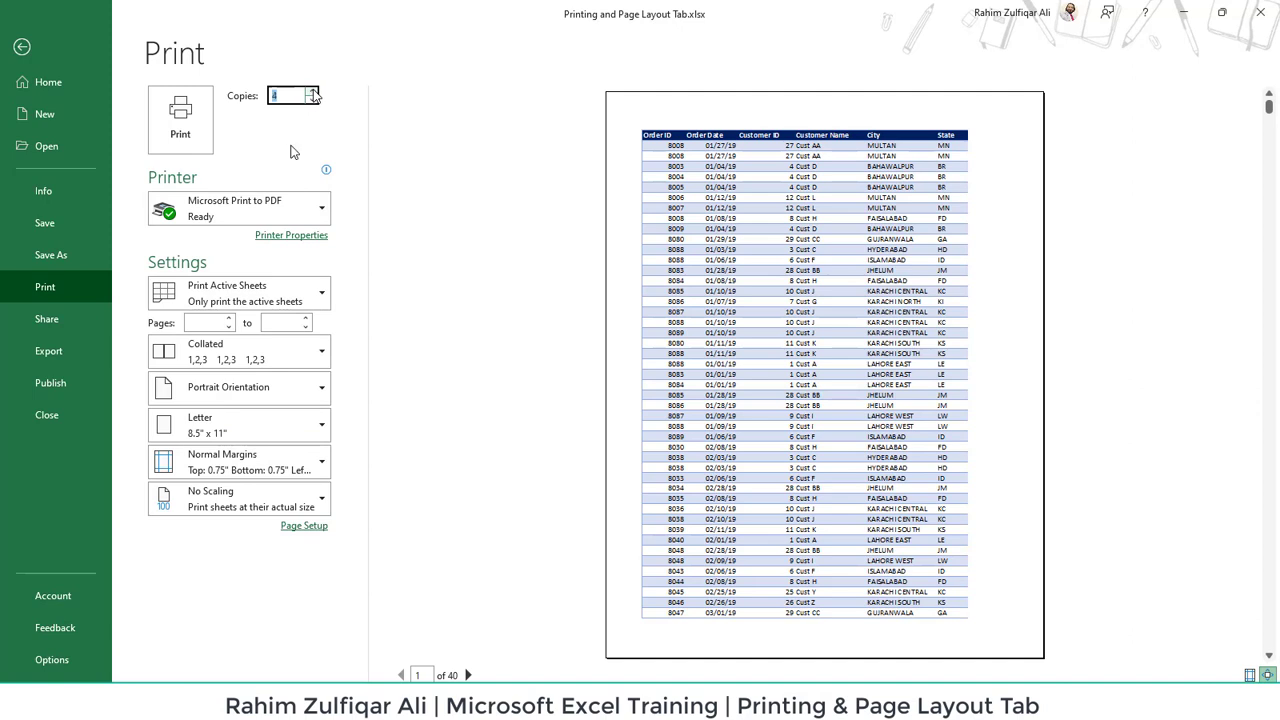
left_click(260, 360)
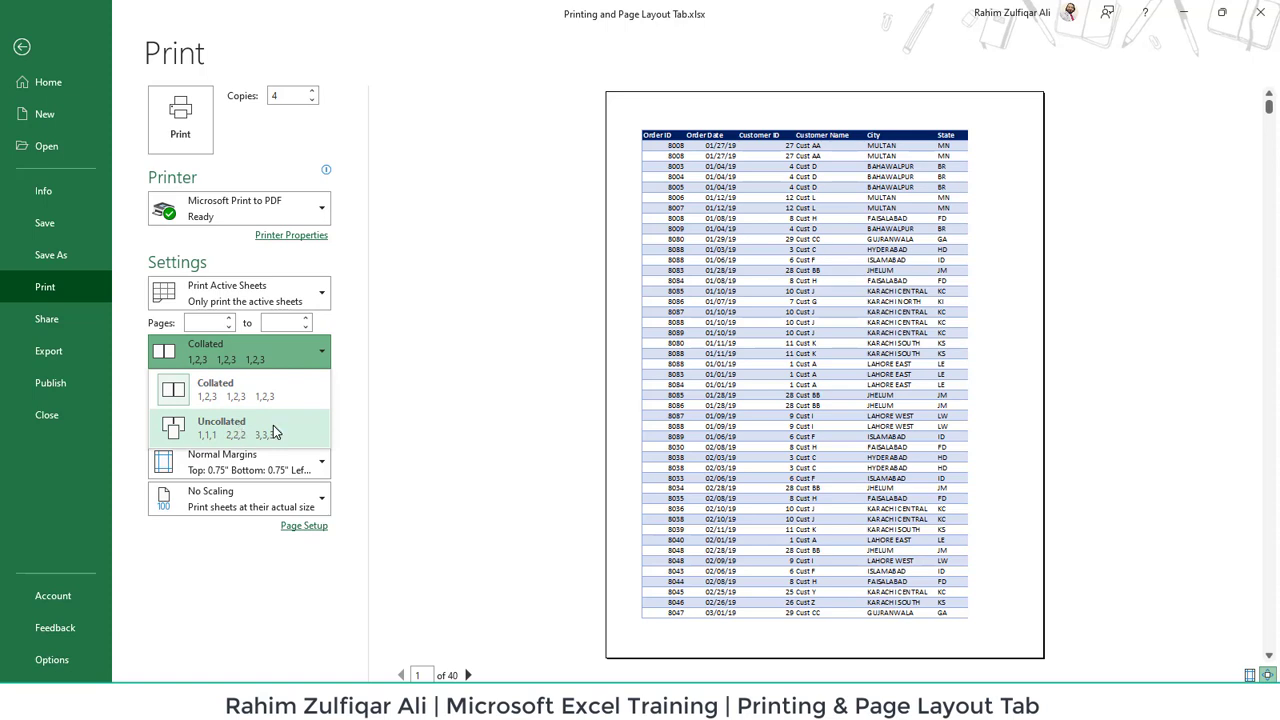
left_click(382, 419)
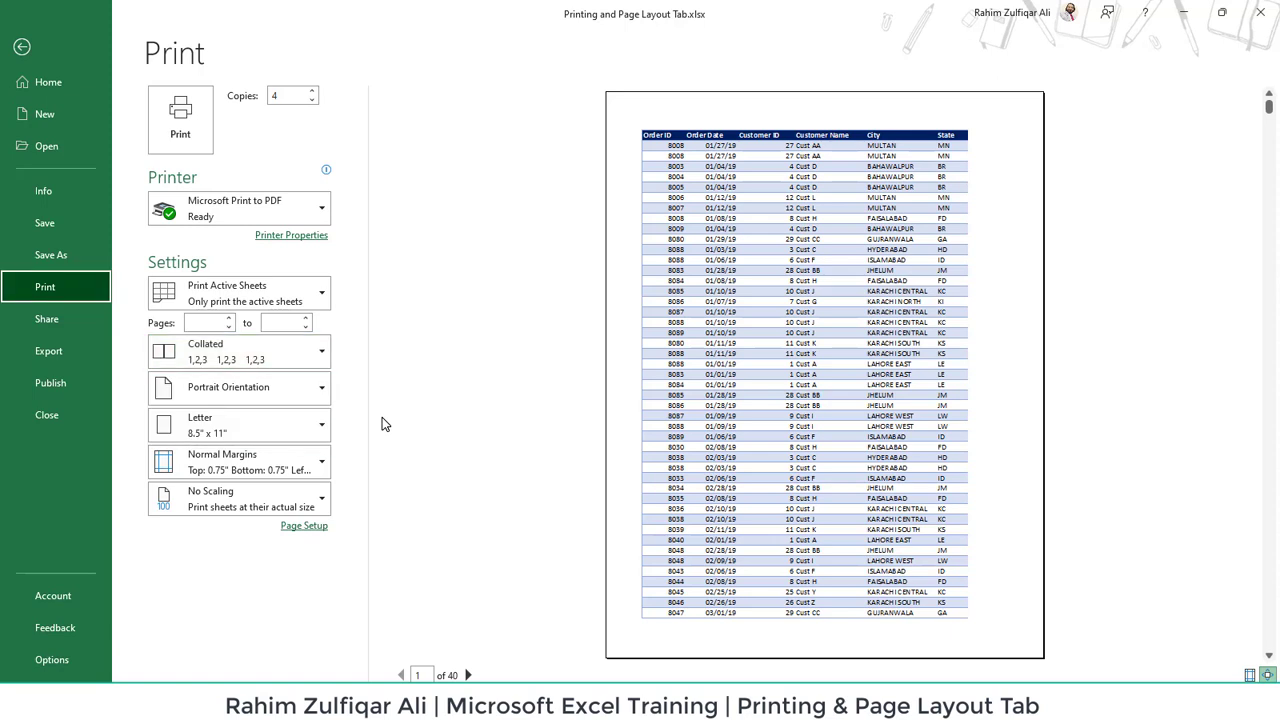
- Examine the orientation, paper size, margin and scaling choices in the print settings, leaving each unchanged
left_click(291, 398)
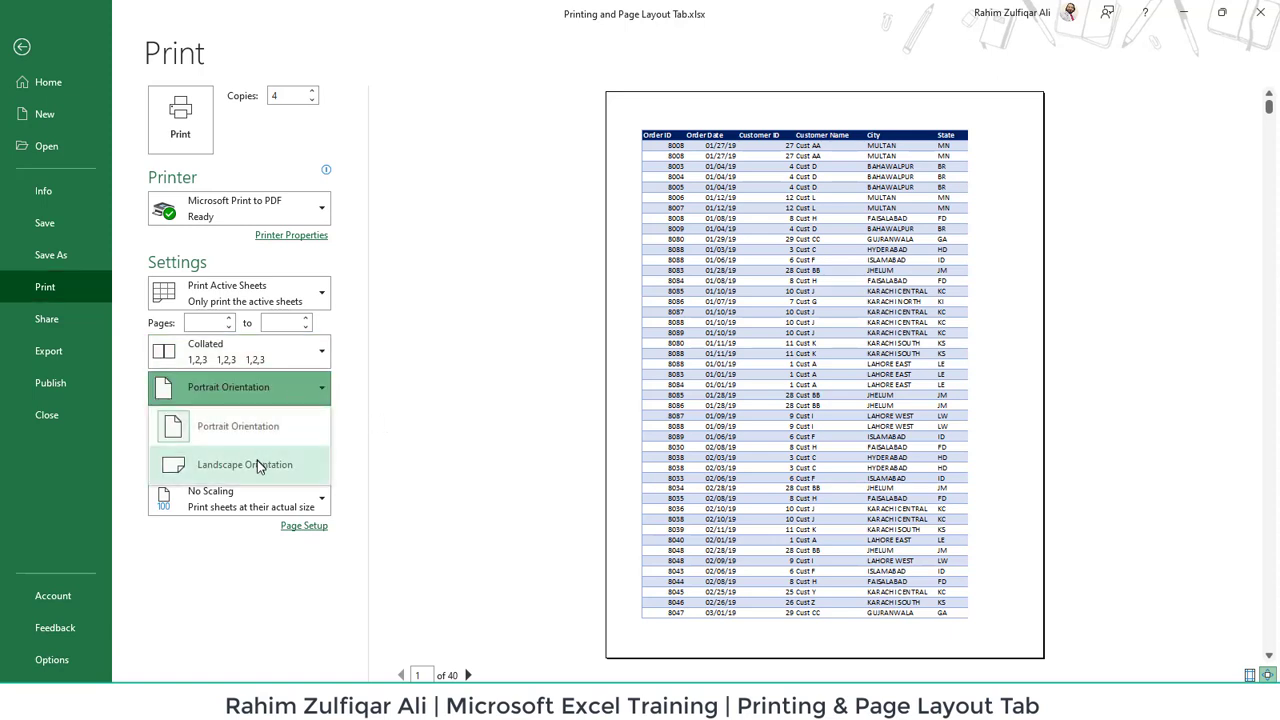
left_click(340, 457)
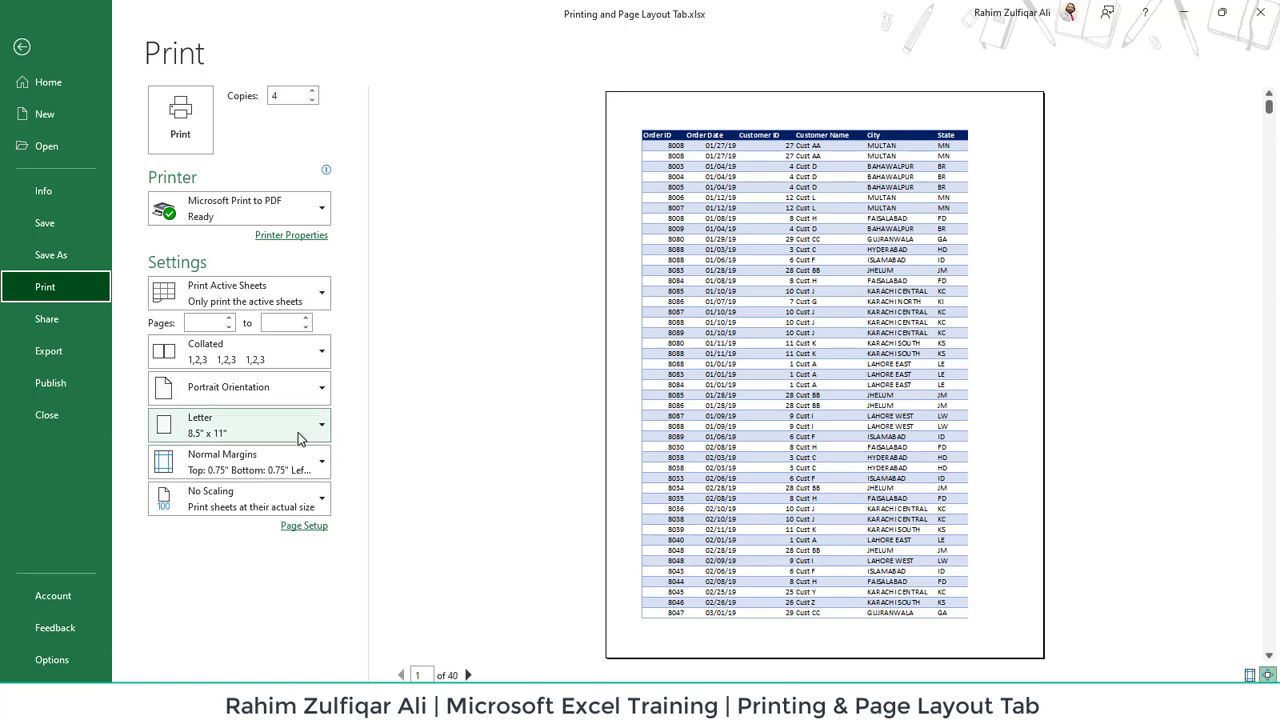
left_click(297, 431)
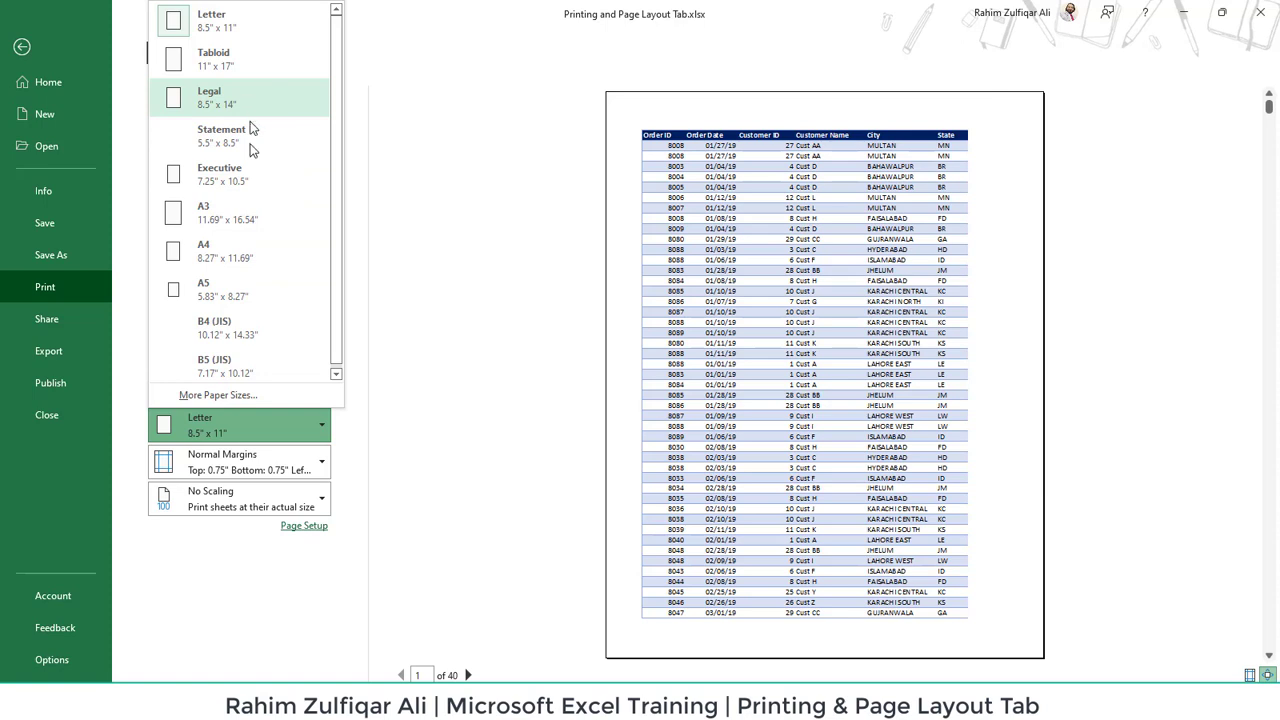
left_click(366, 308)
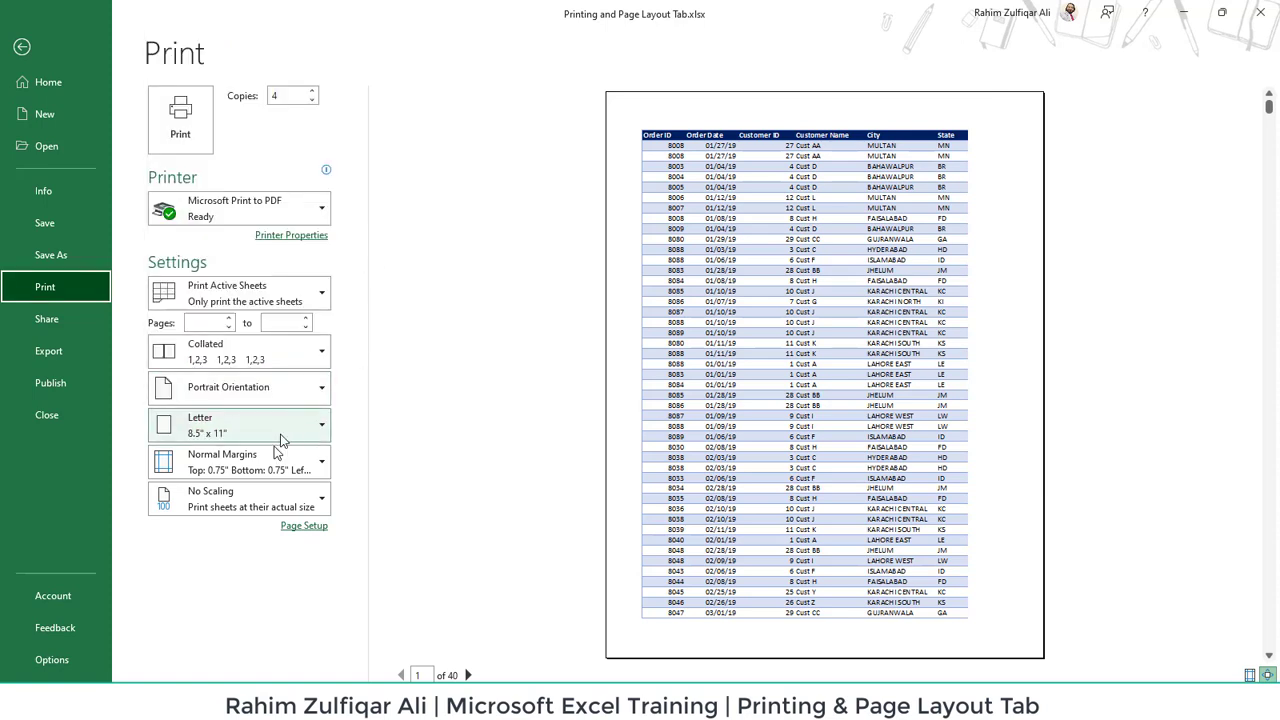
left_click(268, 473)
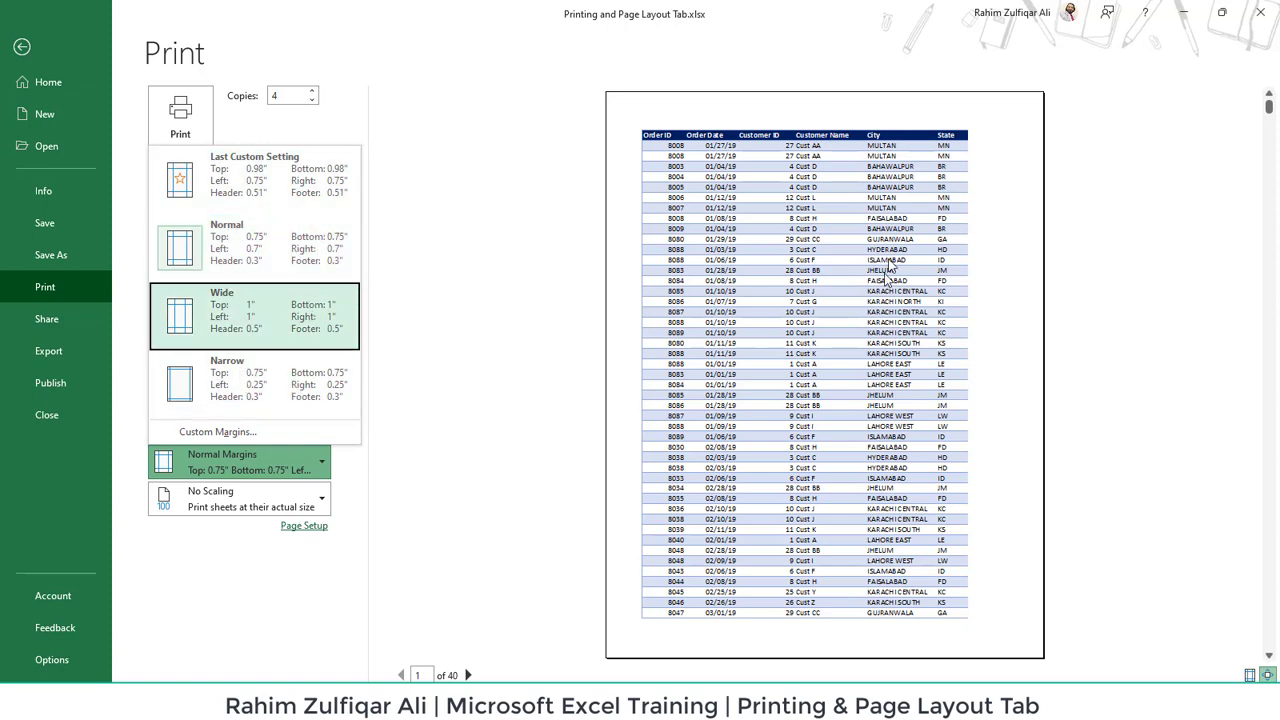
left_click(400, 482)
left_click(290, 512)
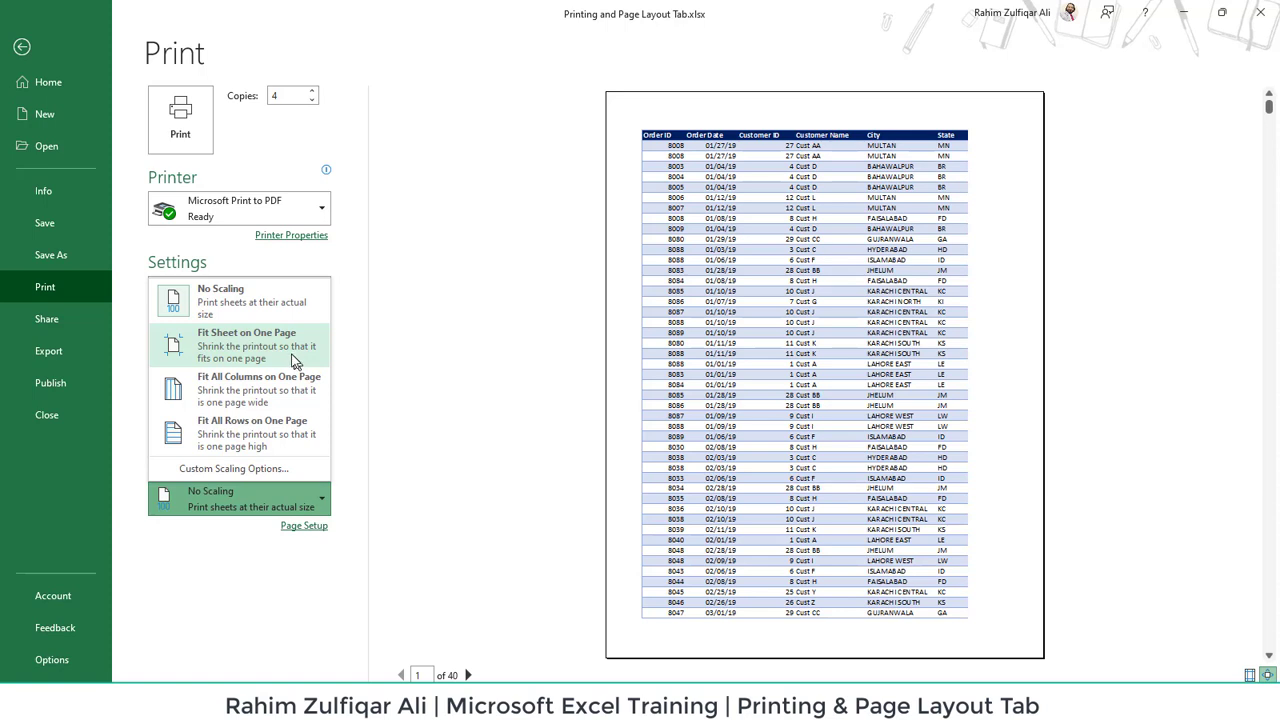
left_click(212, 553)
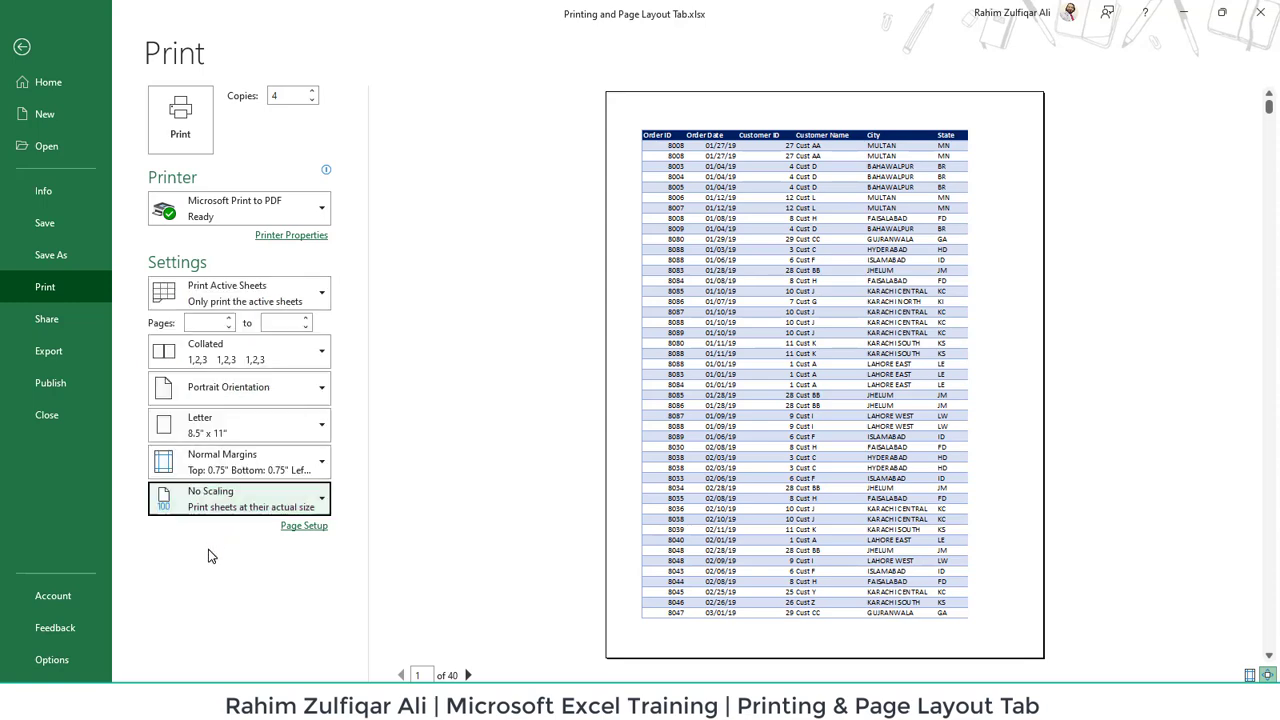
- Review the page, margin, header/footer and sheet options in Page Setup and close it without changes
left_click(304, 526)
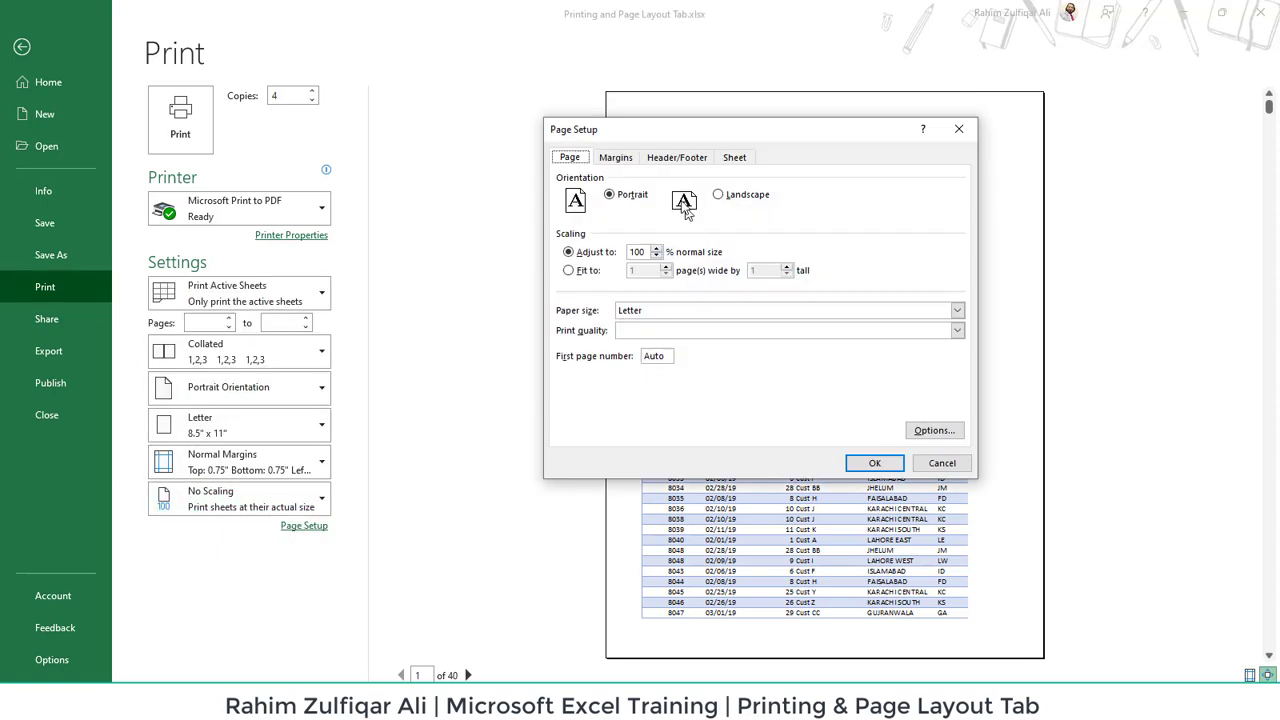
left_click(622, 158)
left_click(684, 160)
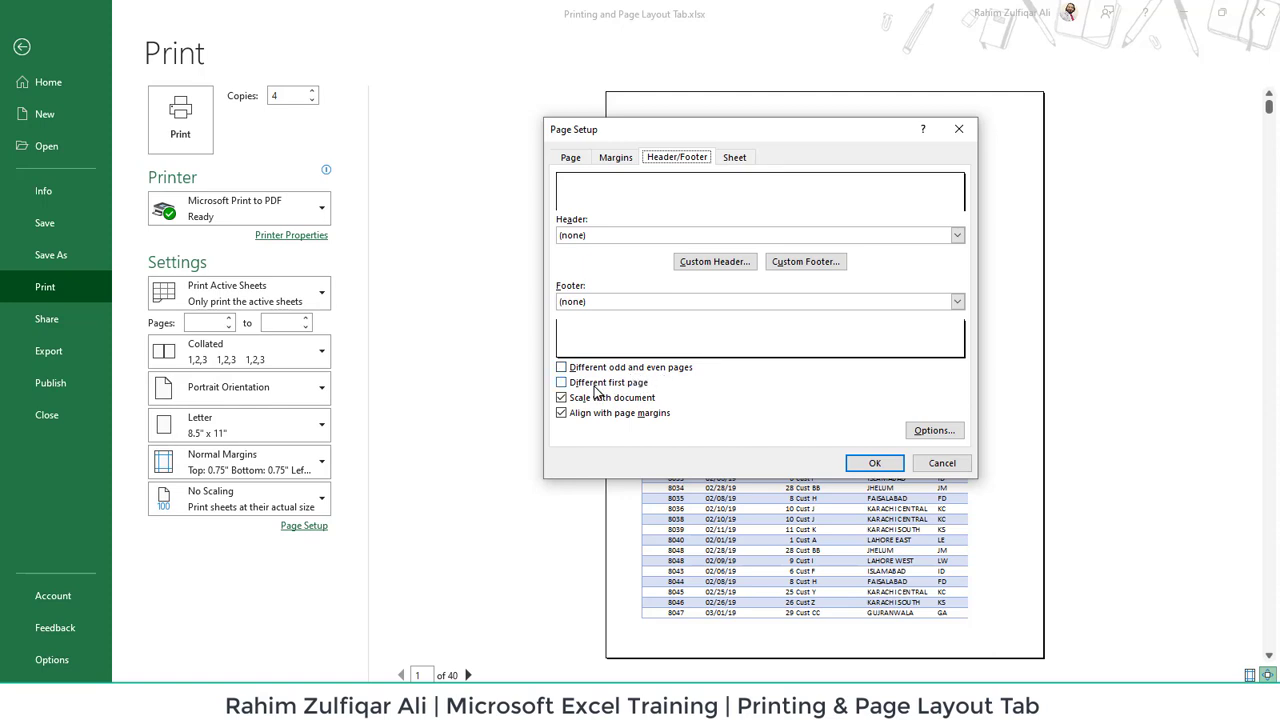
left_click(736, 158)
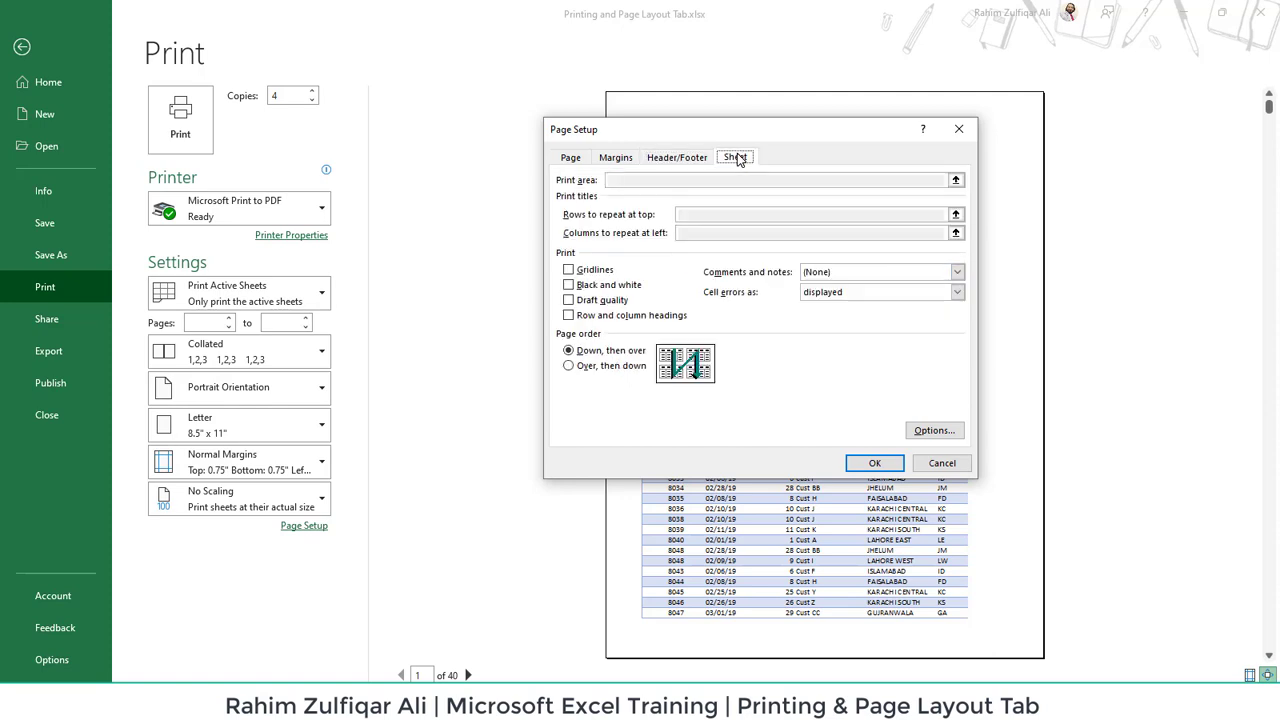
left_click(958, 129)
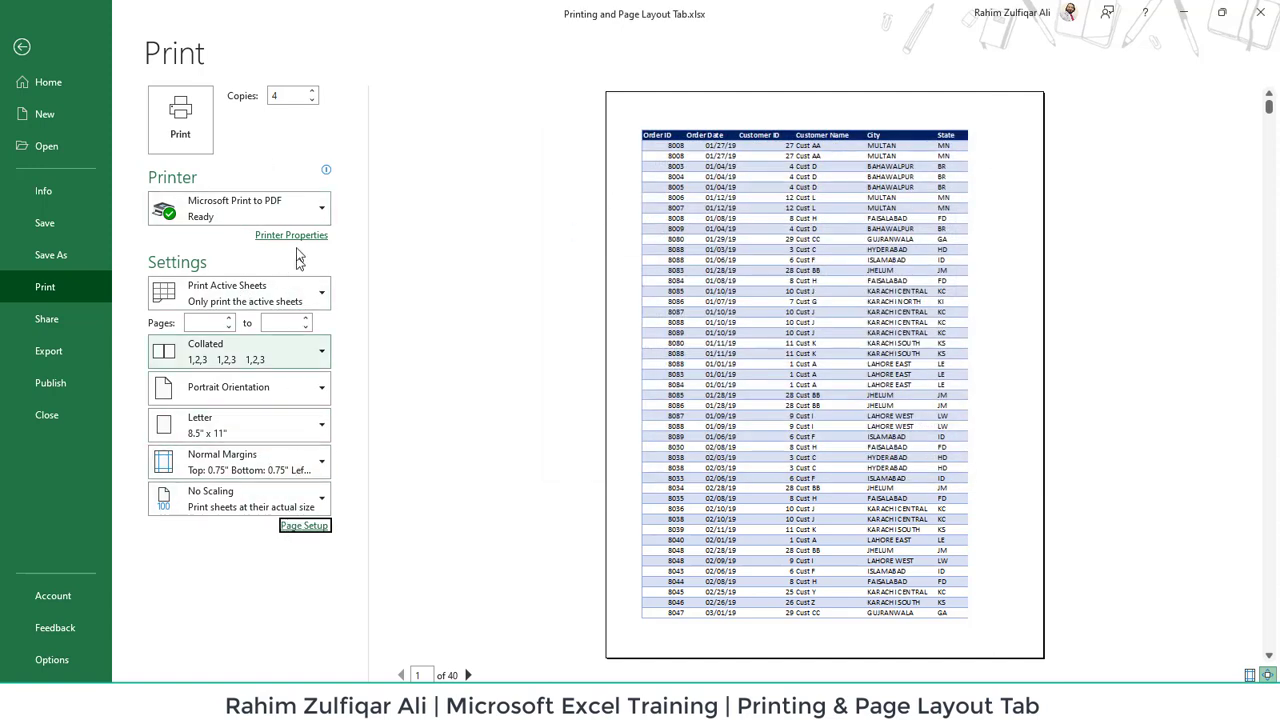
- Return to the worksheet and examine the available theme, color, font and effect choices without applying any
left_click(22, 49)
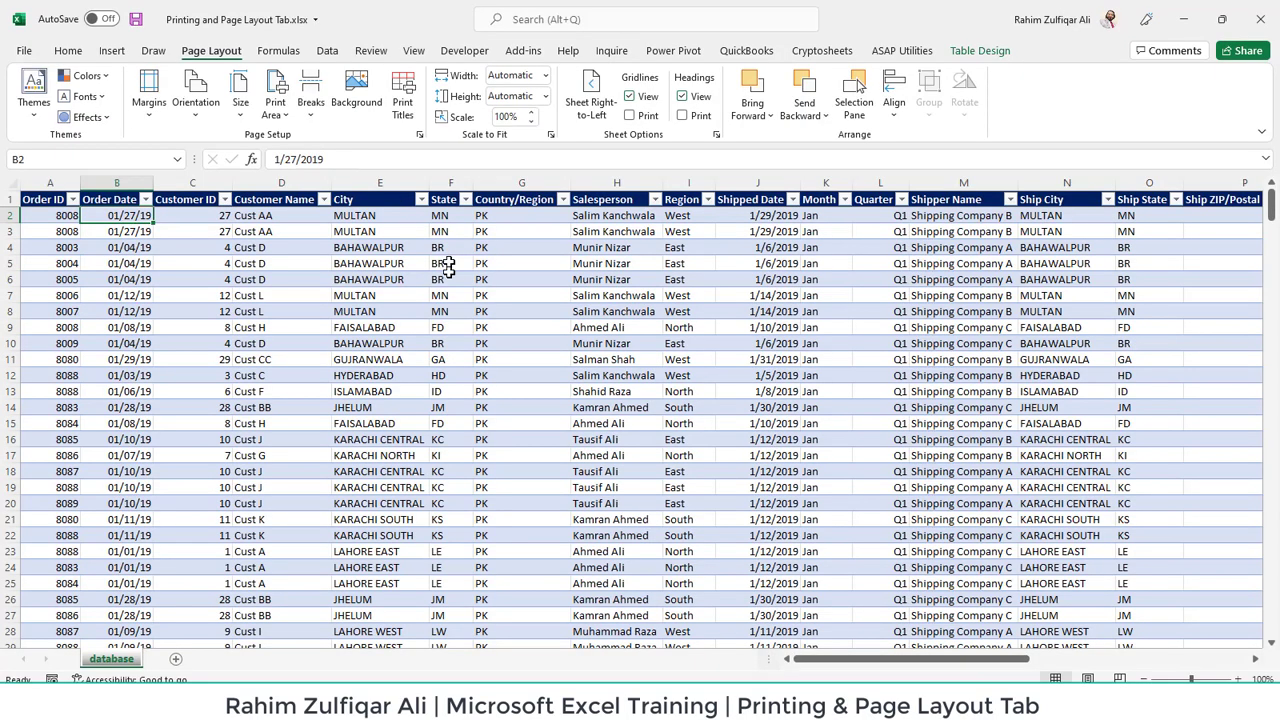
left_click(448, 276)
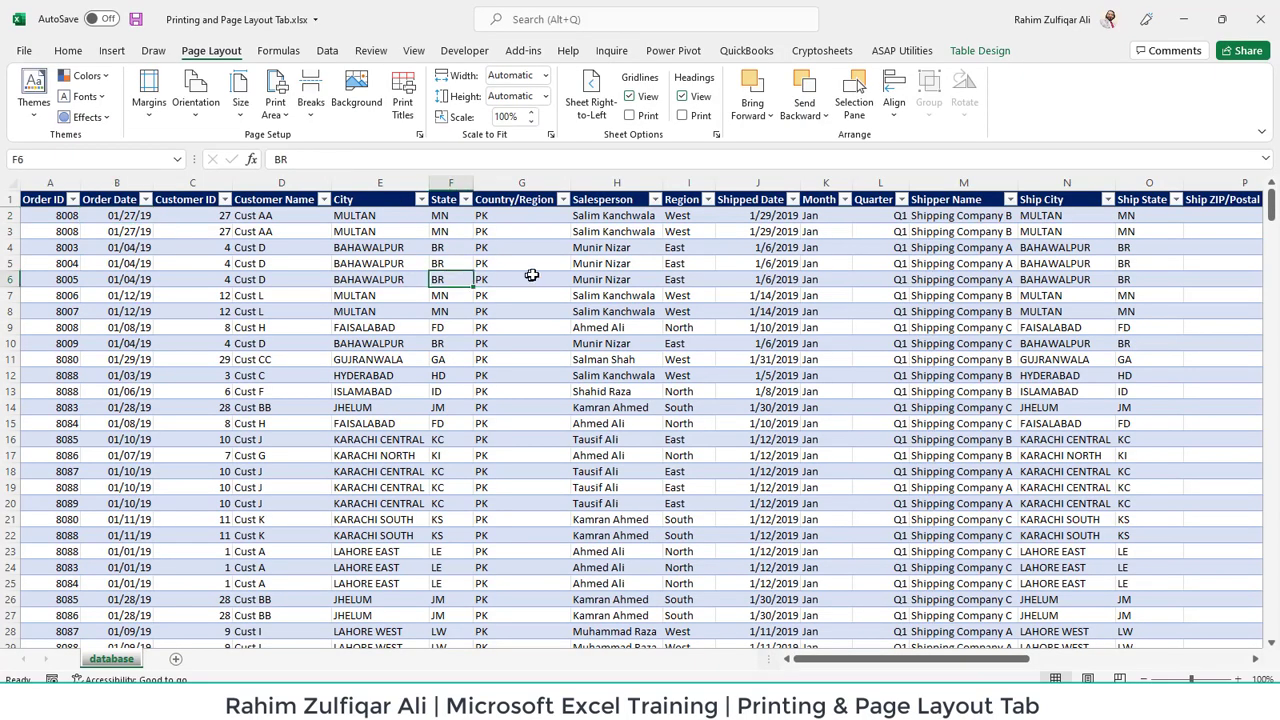
left_click(22, 120)
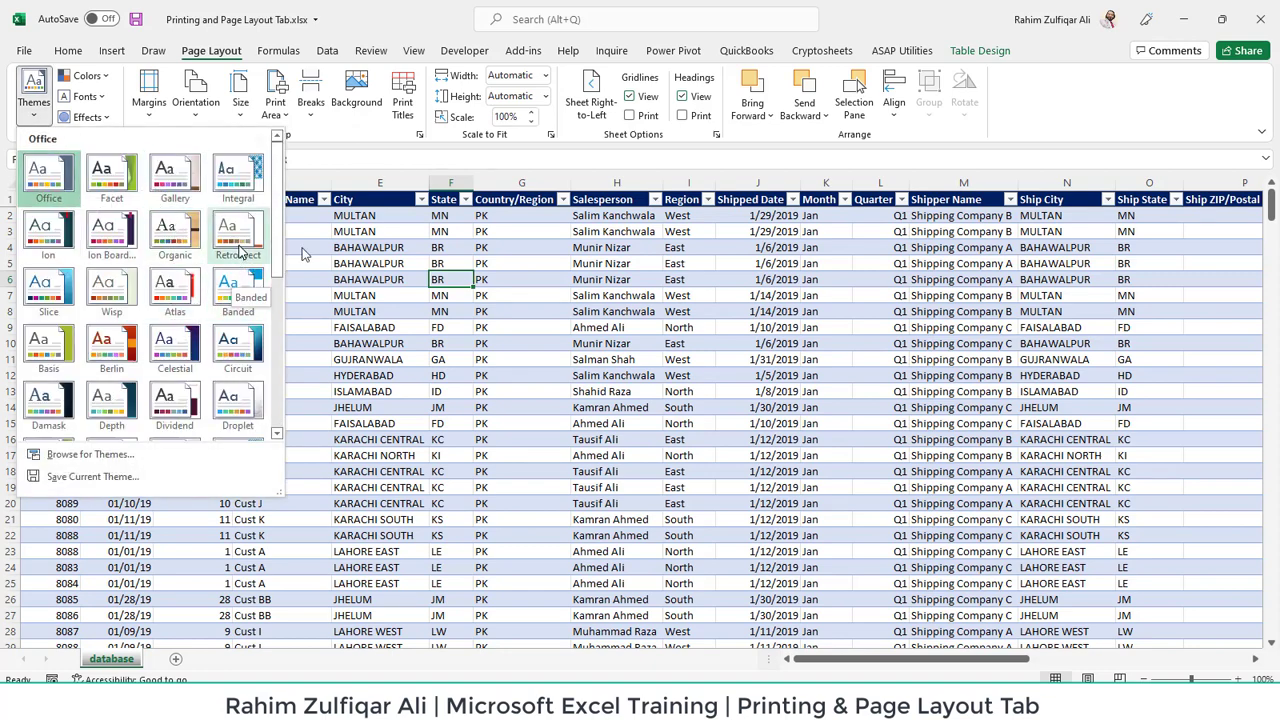
left_click(155, 152)
left_click(105, 80)
left_click(105, 80)
left_click(95, 96)
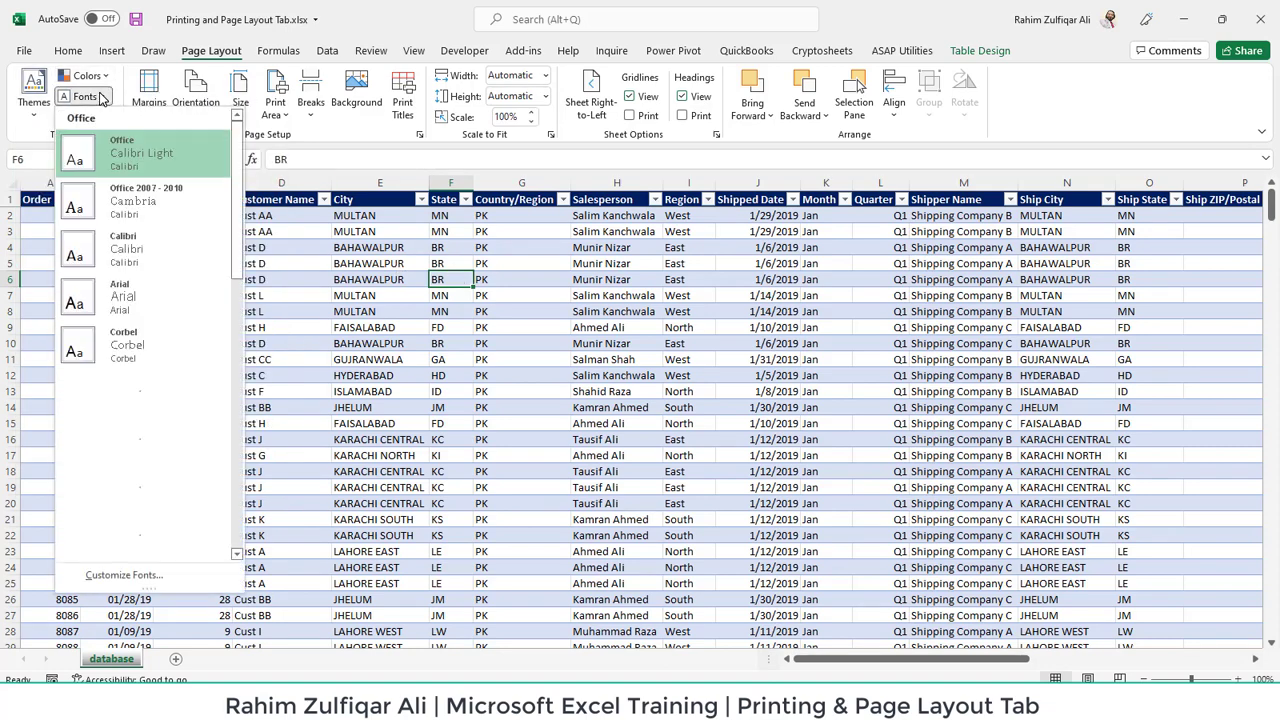
left_click(101, 96)
left_click(95, 118)
left_click(598, 262)
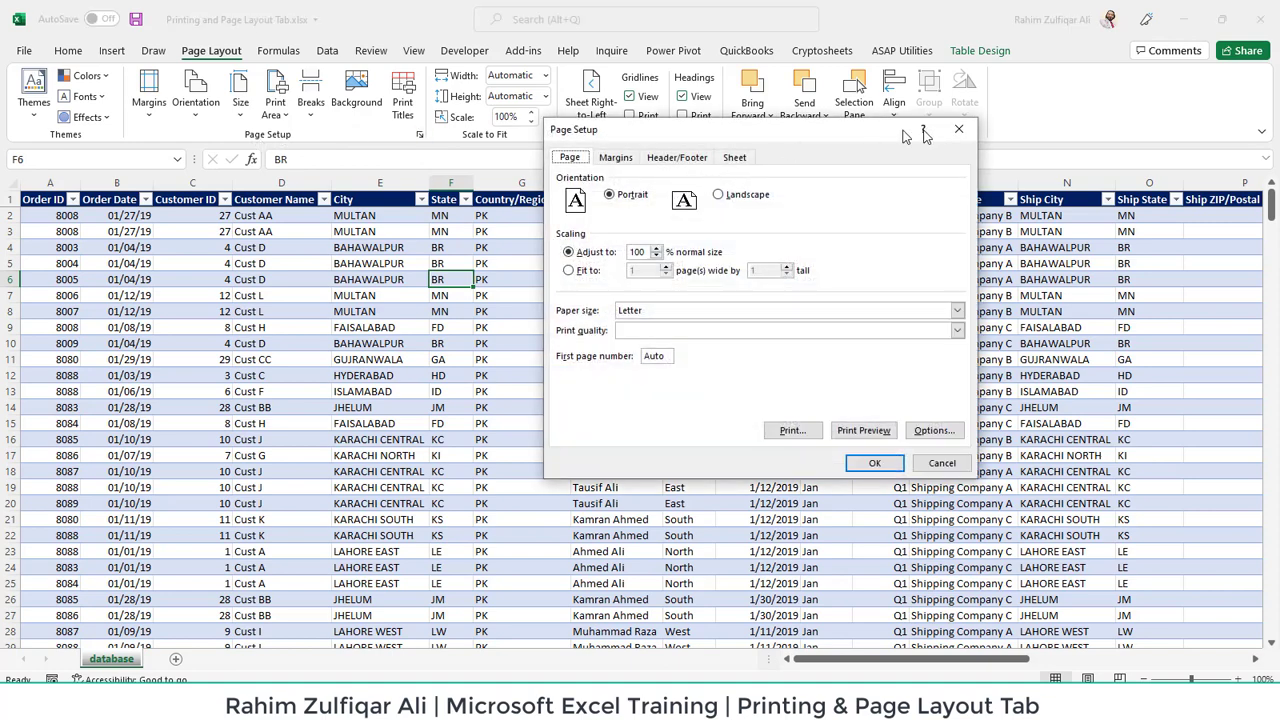
- Review the page setup, margin, orientation, paper size, print area and sheet background options, leaving each unchanged
left_click(958, 129)
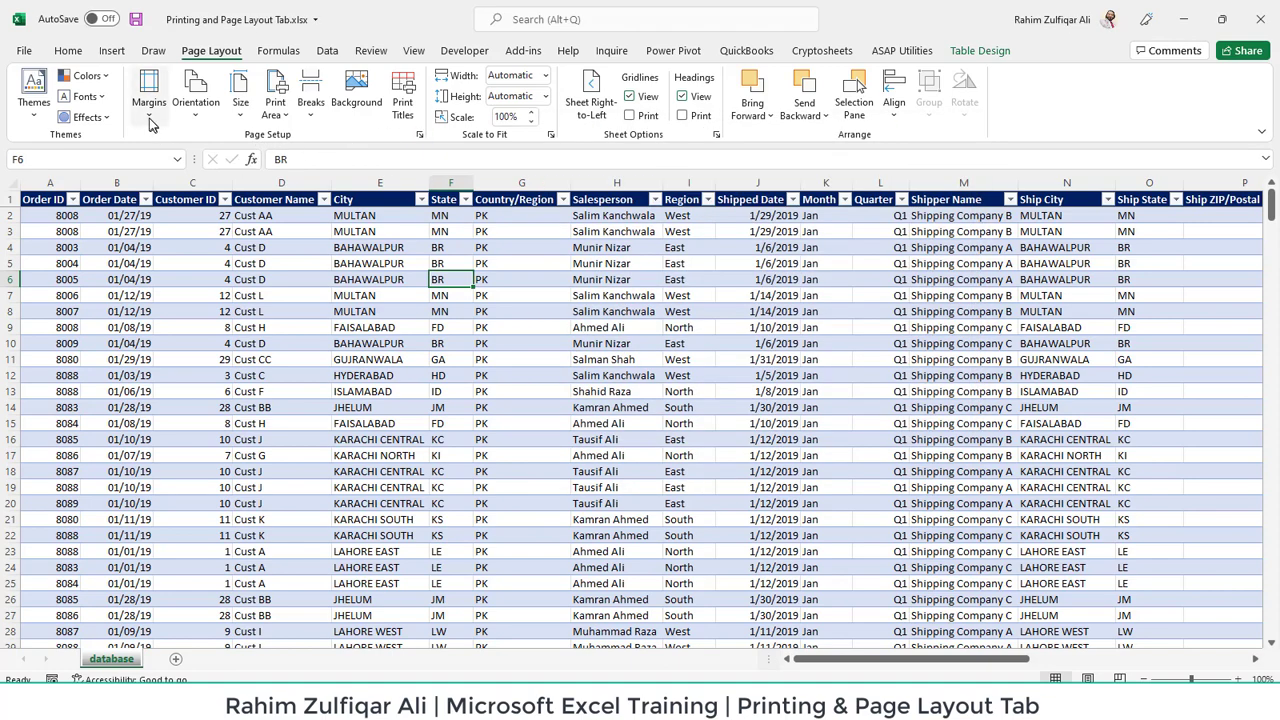
left_click(150, 118)
left_click(196, 121)
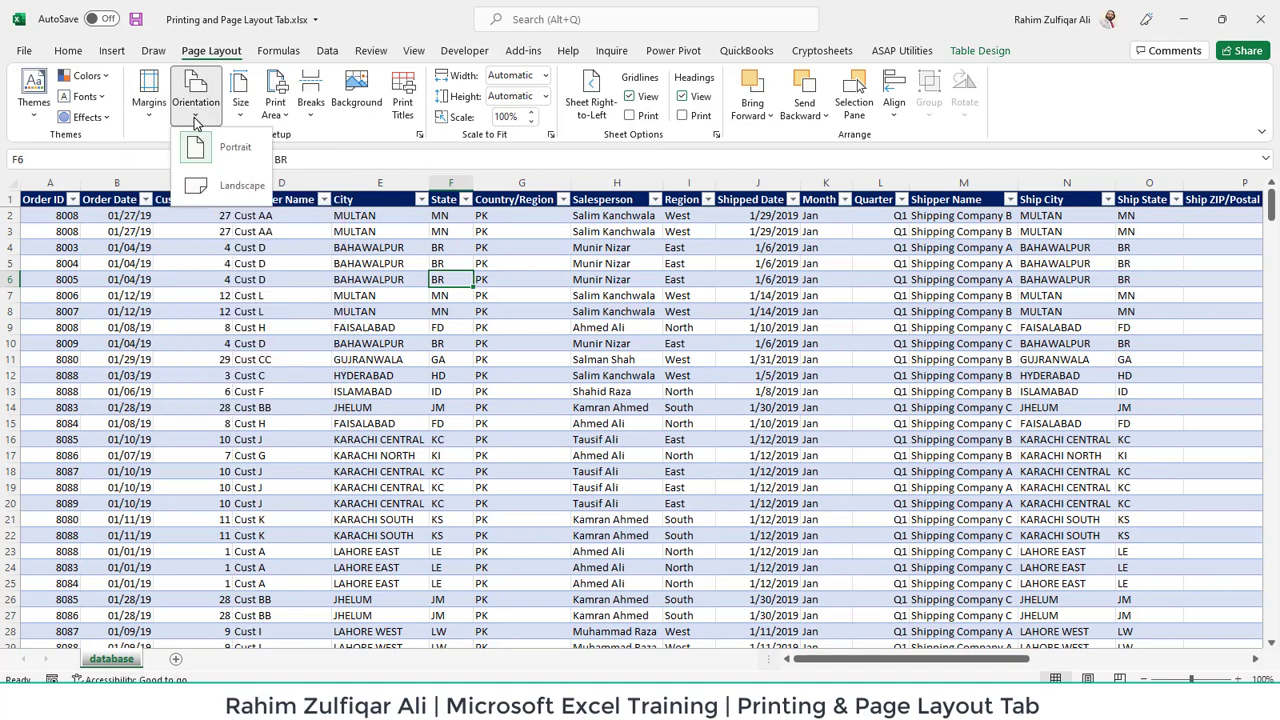
left_click(238, 117)
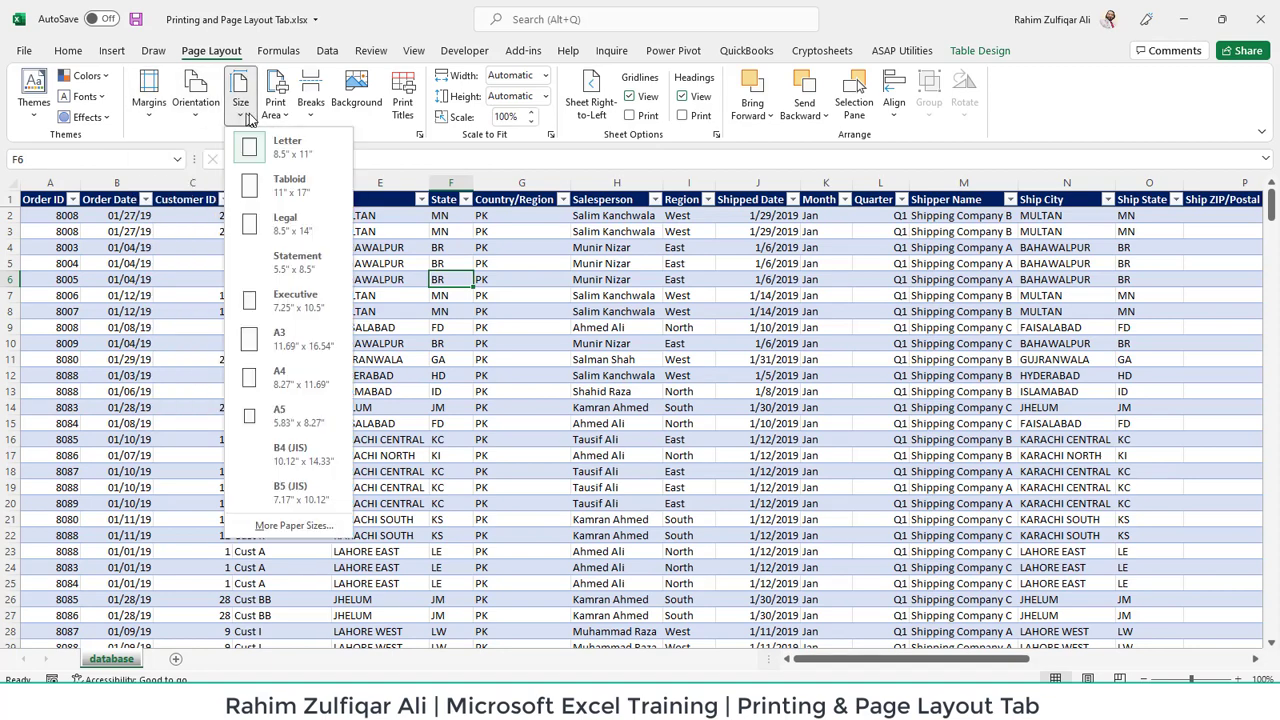
left_click(275, 108)
left_click(360, 112)
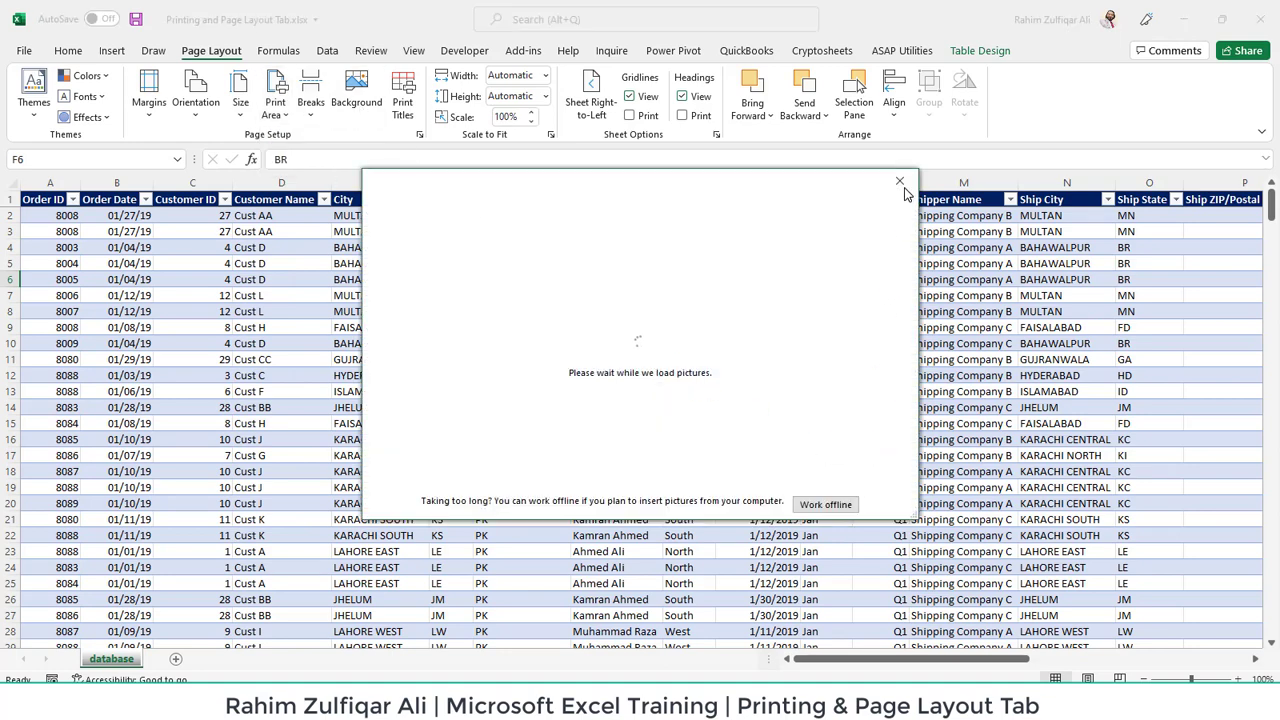
key("Escape")
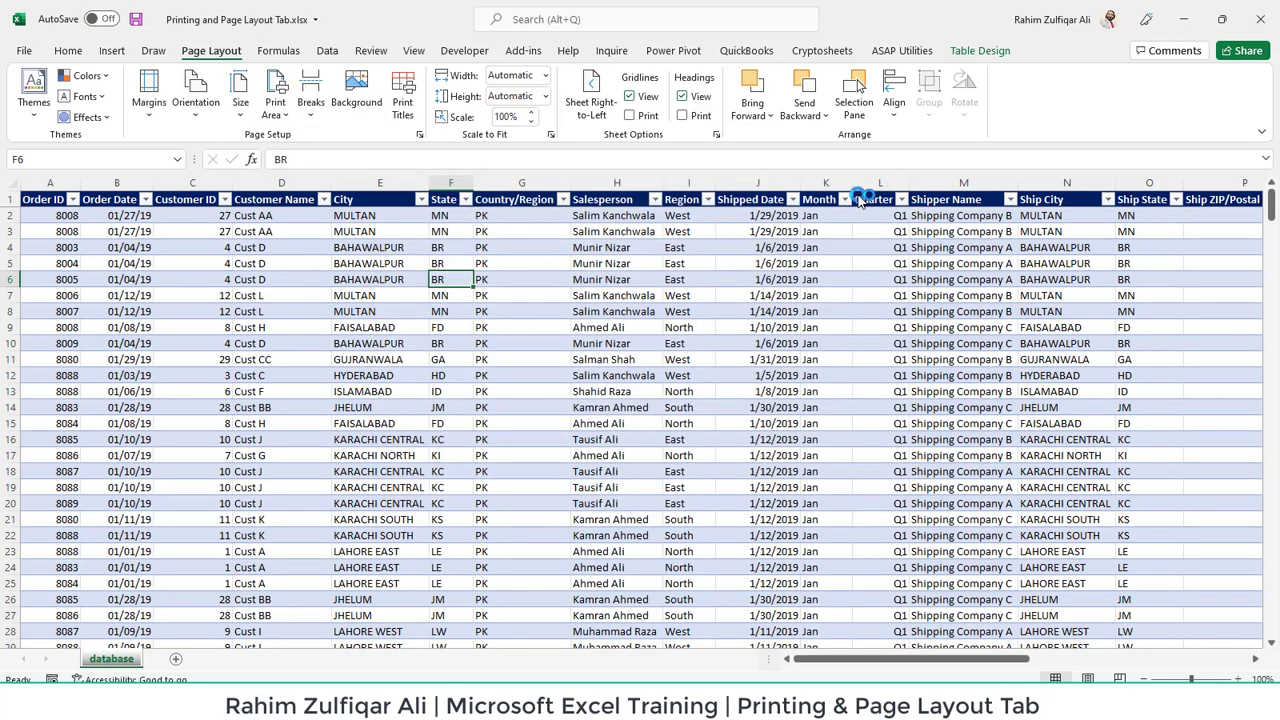
- Review the print titles options in Page Setup, close it unchanged and check the table's header row
left_click(545, 295)
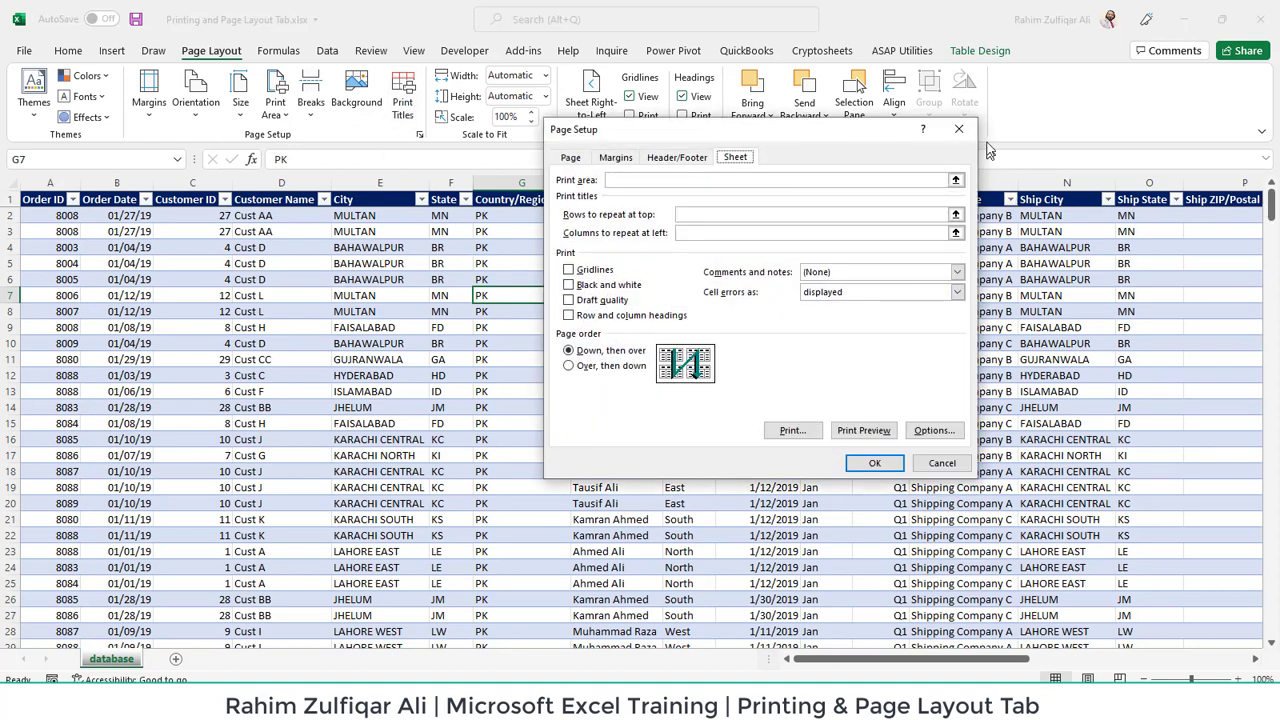
left_click(958, 129)
mouse_move(1272, 210)
left_mouse_down()
mouse_move(1274, 425)
mouse_move(1272, 190)
left_mouse_up()
left_click(7, 200)
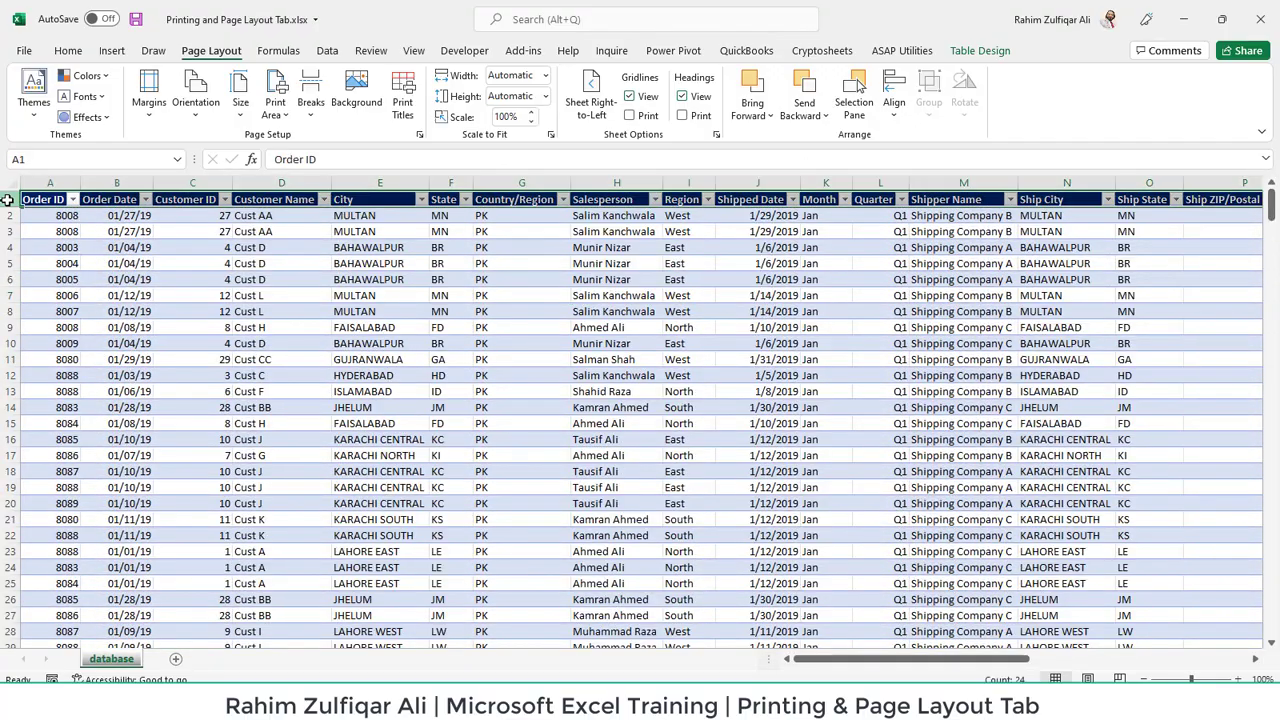
left_click(203, 232)
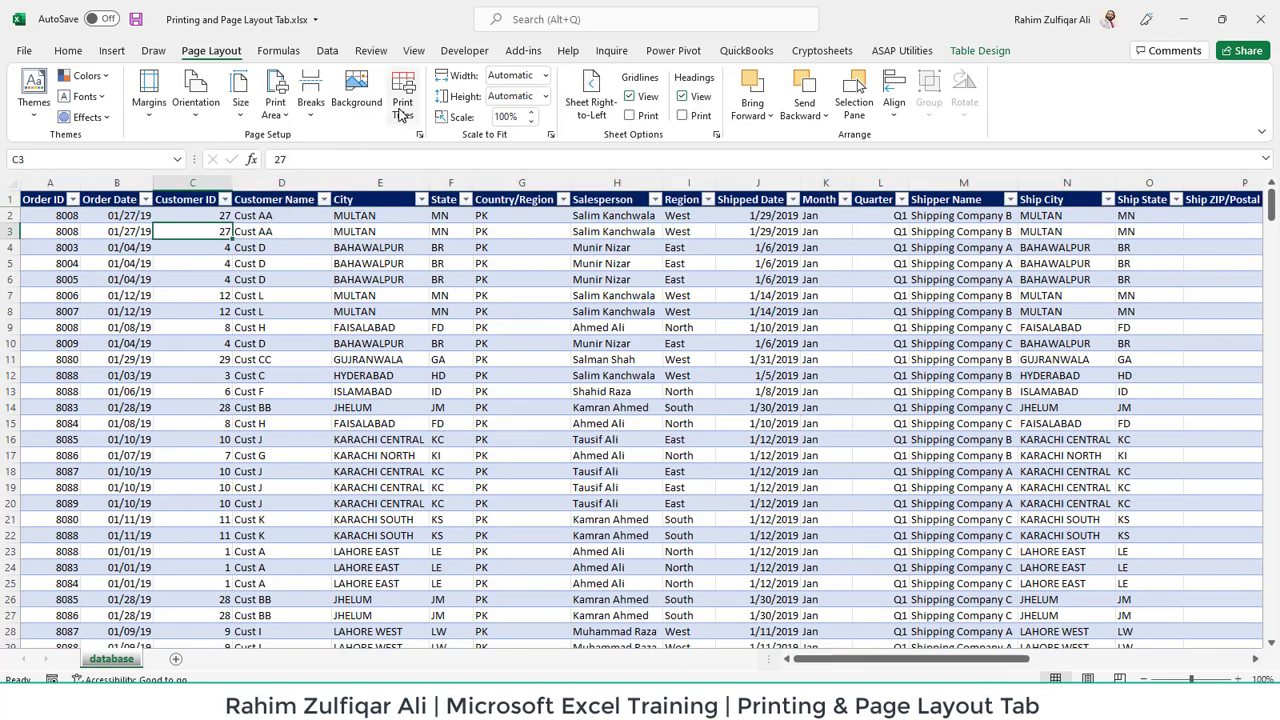
- Set row 1 ($1:$1) as the print title row to repeat at the top of each printed page
left_click(401, 110)
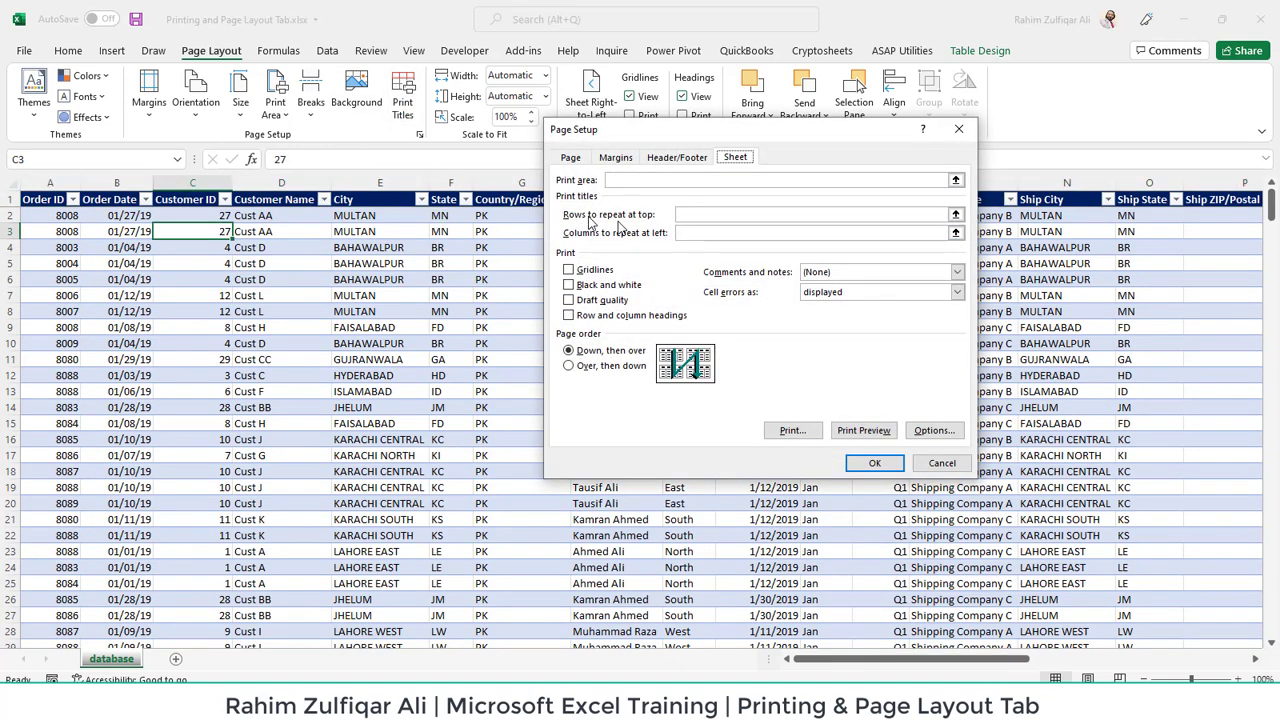
left_click(955, 215)
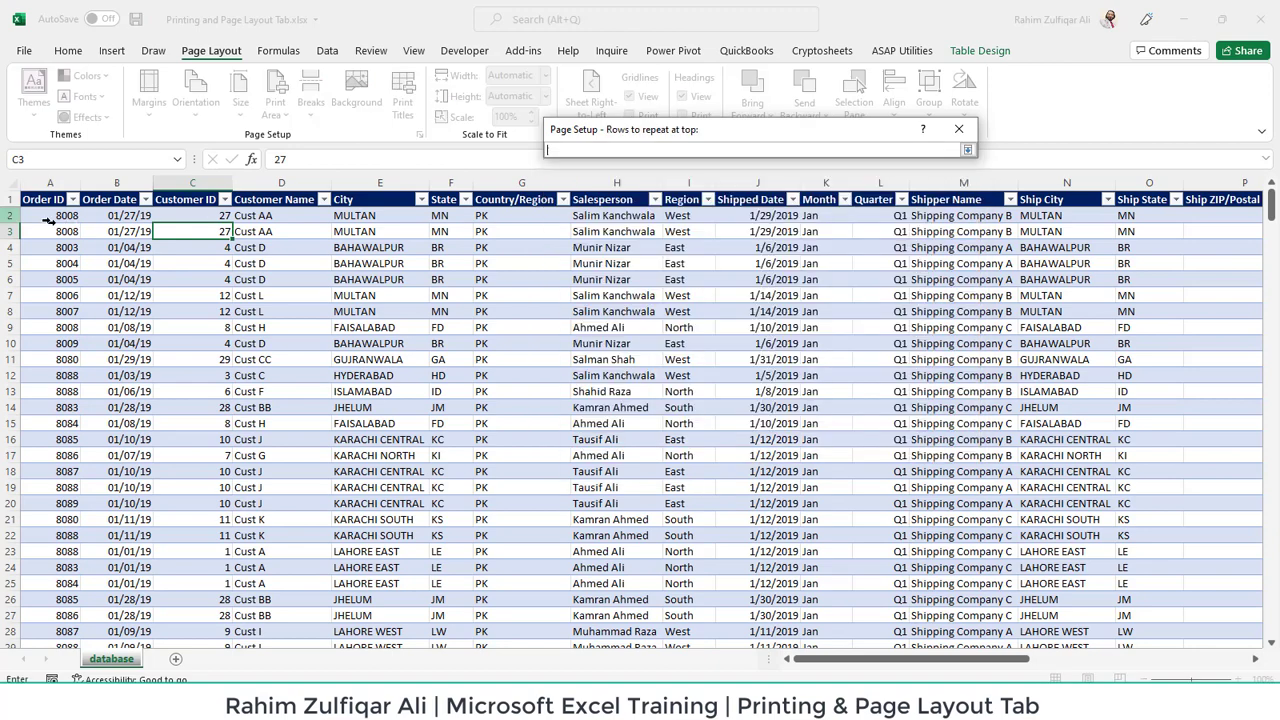
left_click(10, 199)
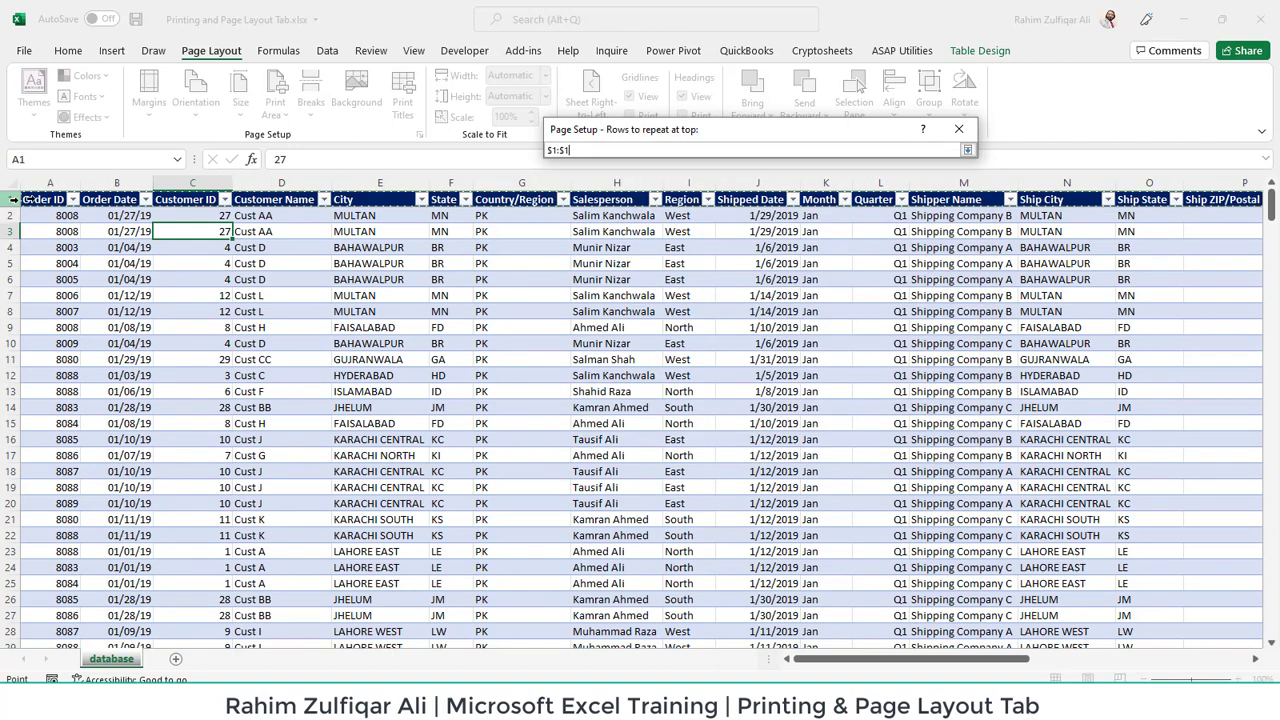
left_click(967, 149)
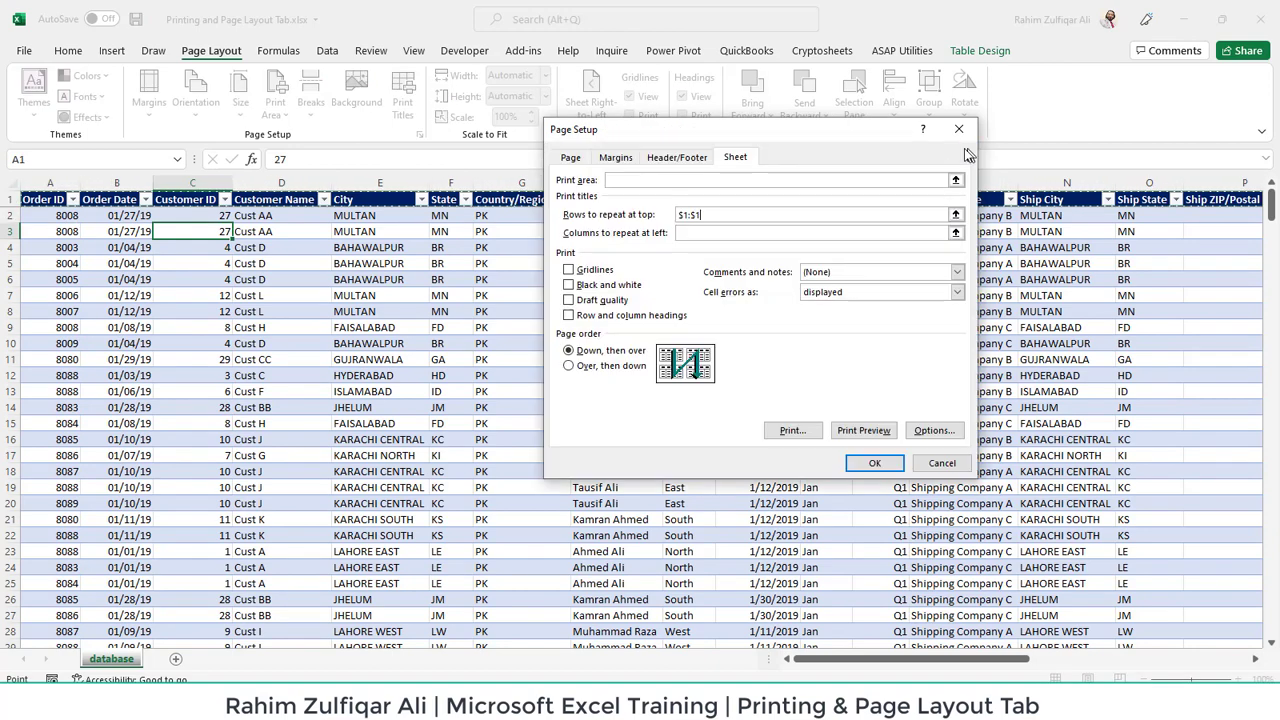
left_click(887, 462)
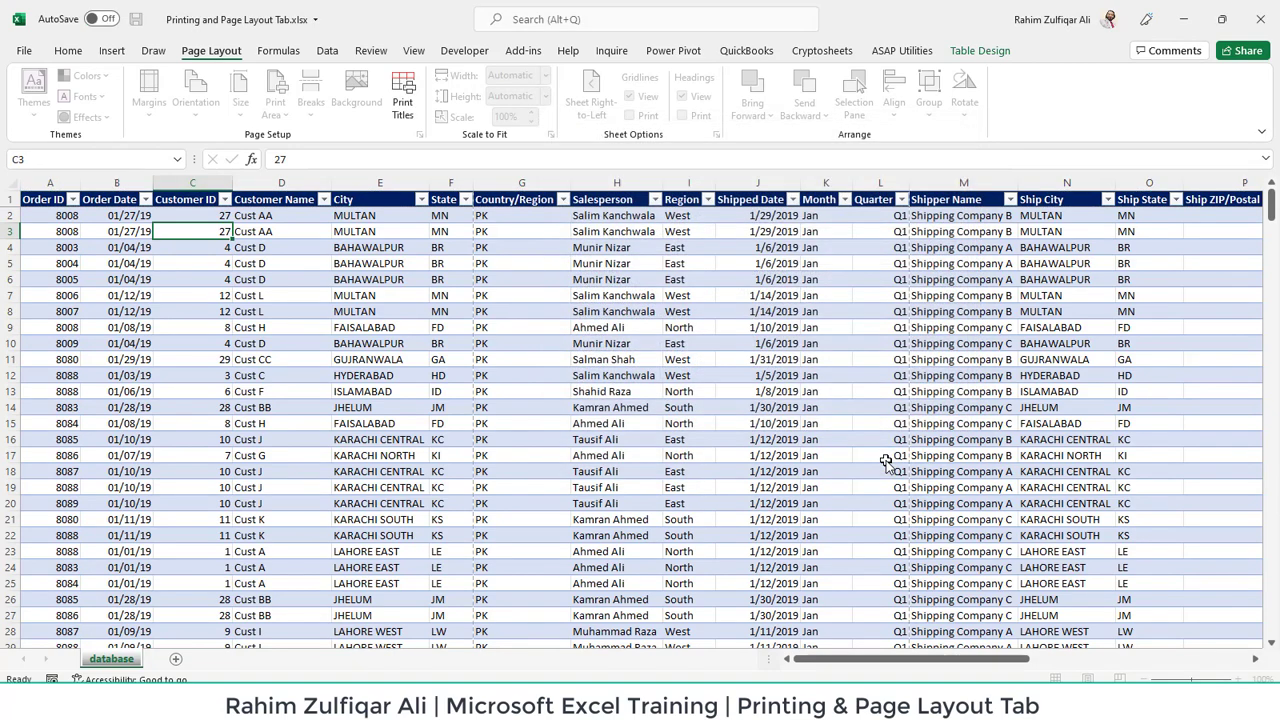
left_click(543, 279)
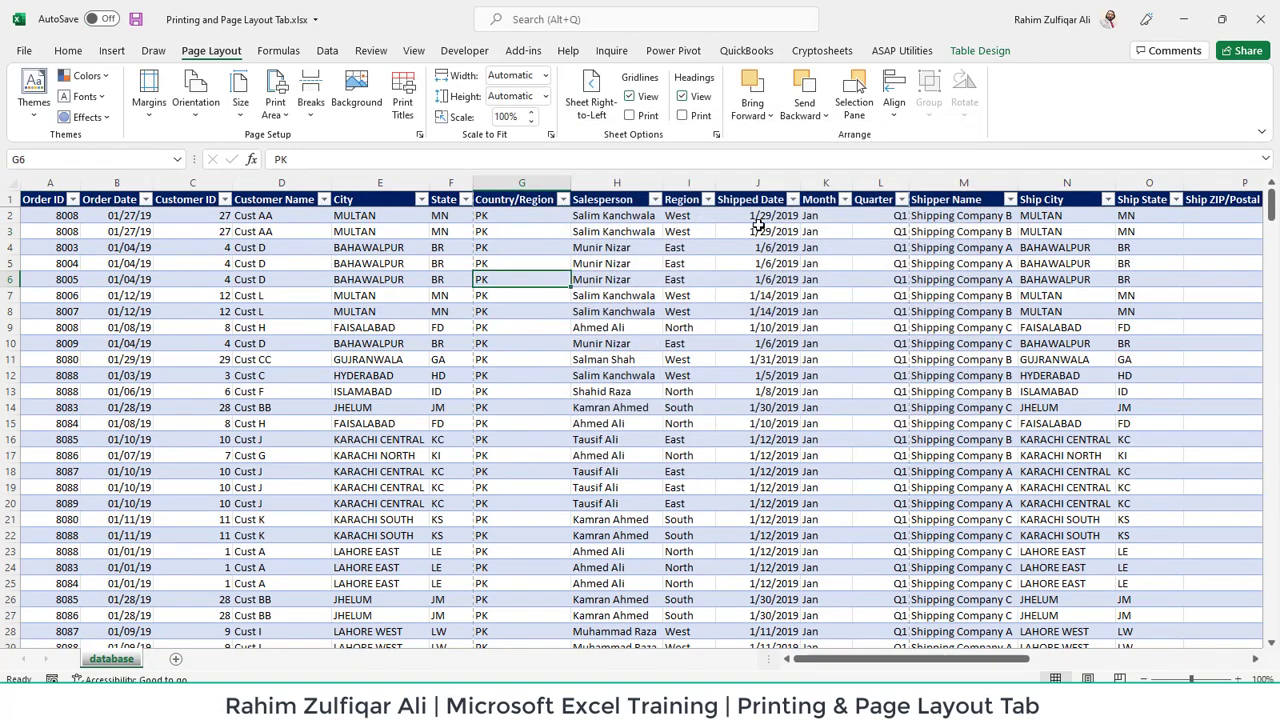
left_click(629, 97)
left_click(555, 295)
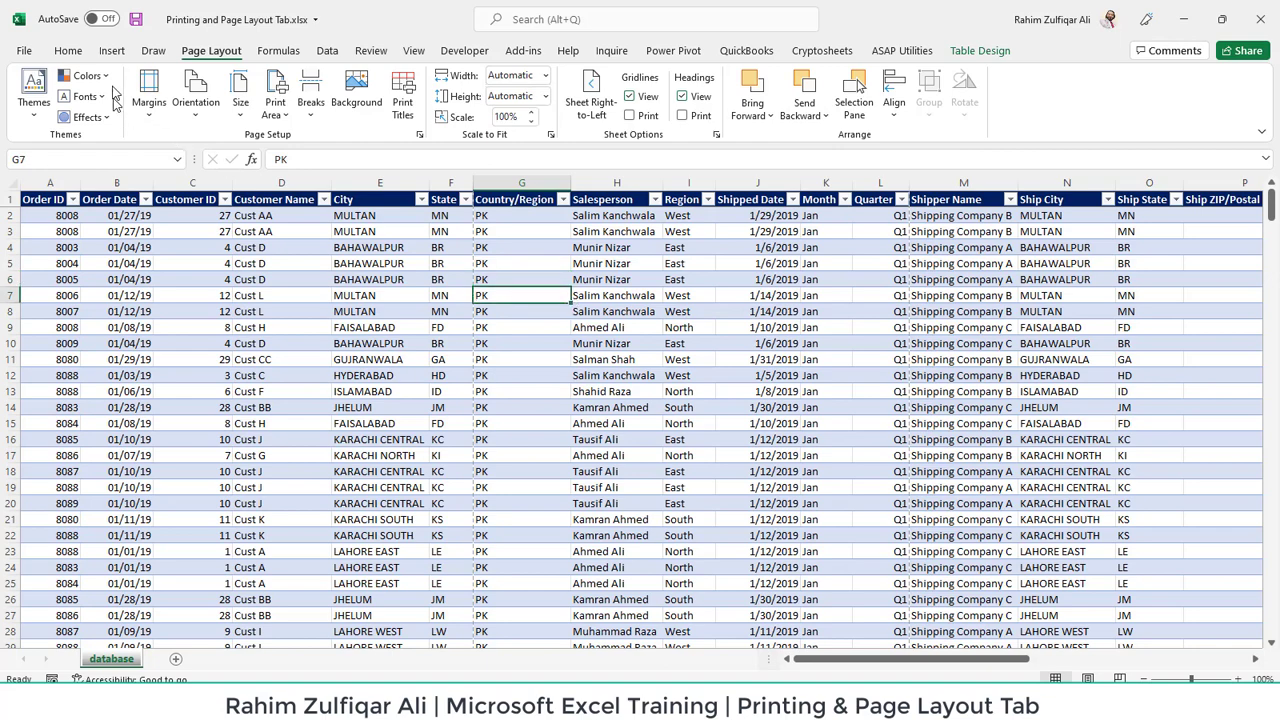
- Draw a rectangle about 1.34" high and 1.79" wide over the Country/Region and Salesperson columns
left_click(112, 51)
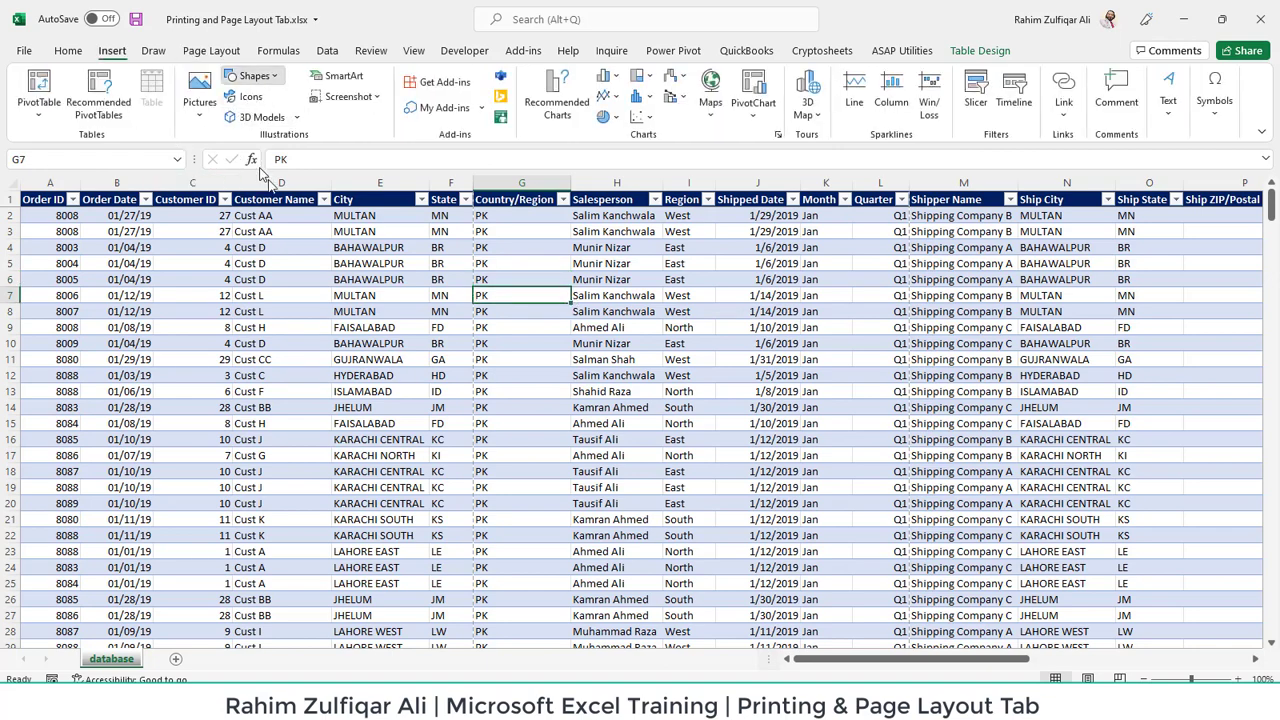
left_click(252, 76)
left_click(278, 118)
left_click_drag(458, 263, 598, 366)
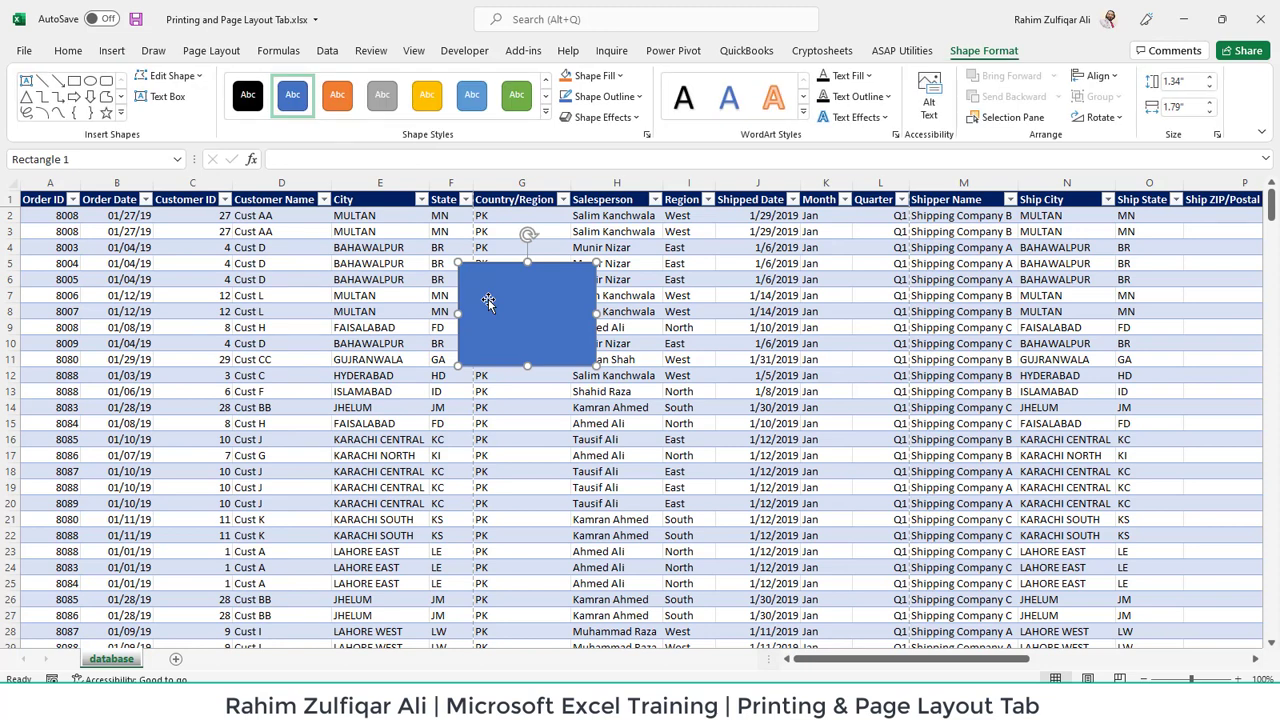
- Duplicate the blue rectangle so the copy overlaps its lower-right part, and give the copy the solid green shape style
left_click_drag(495, 312, 549, 351)
left_click(516, 94)
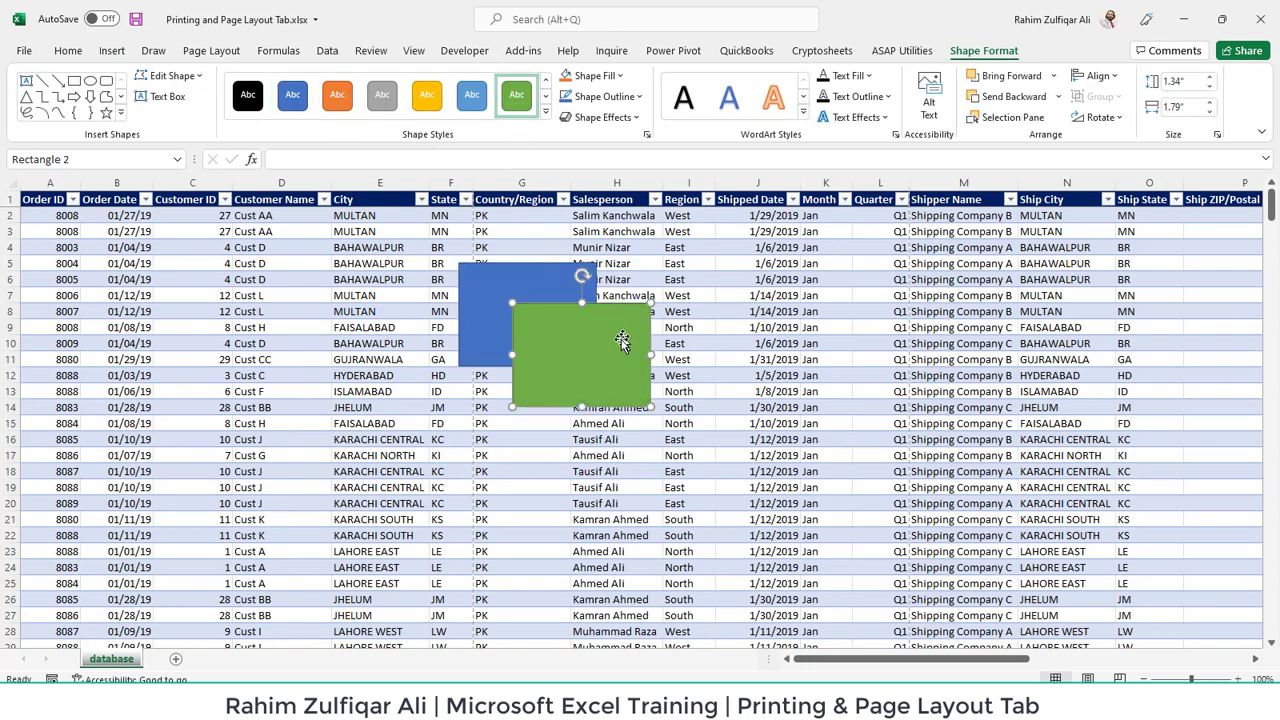
left_click(491, 309)
left_click(396, 360)
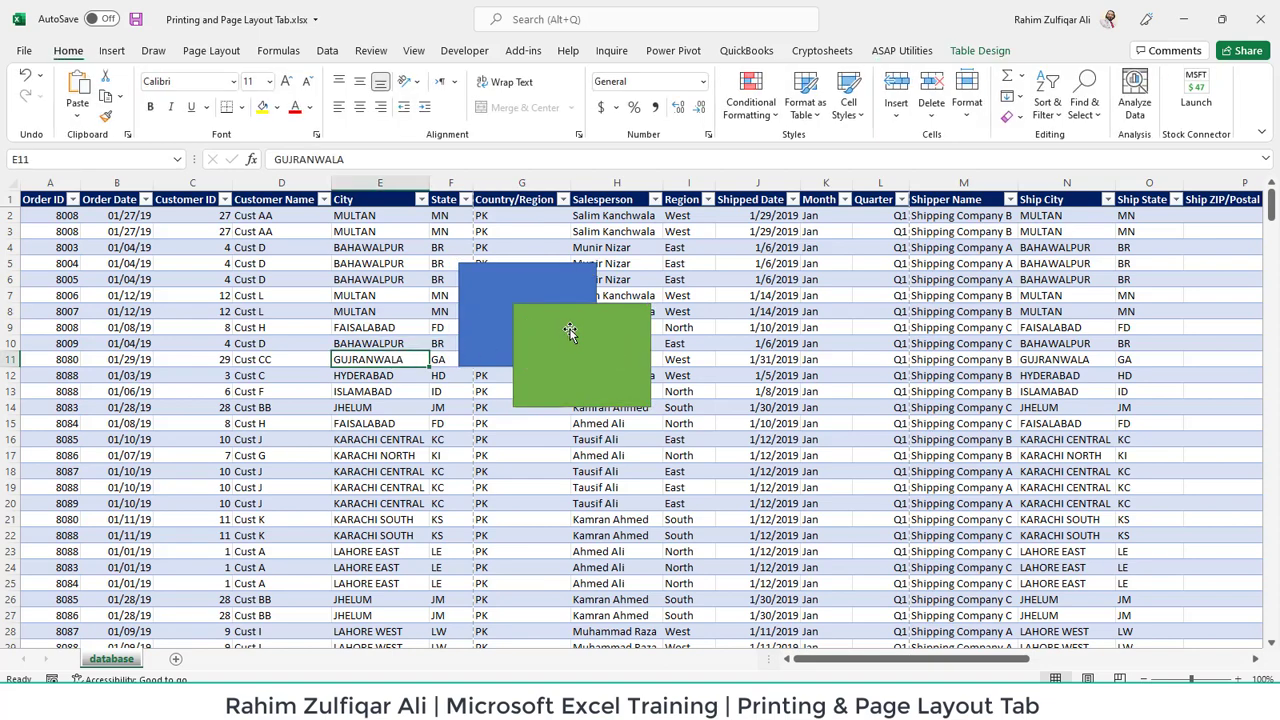
- Bring the blue rectangle to the front, above the green one
left_click(494, 309)
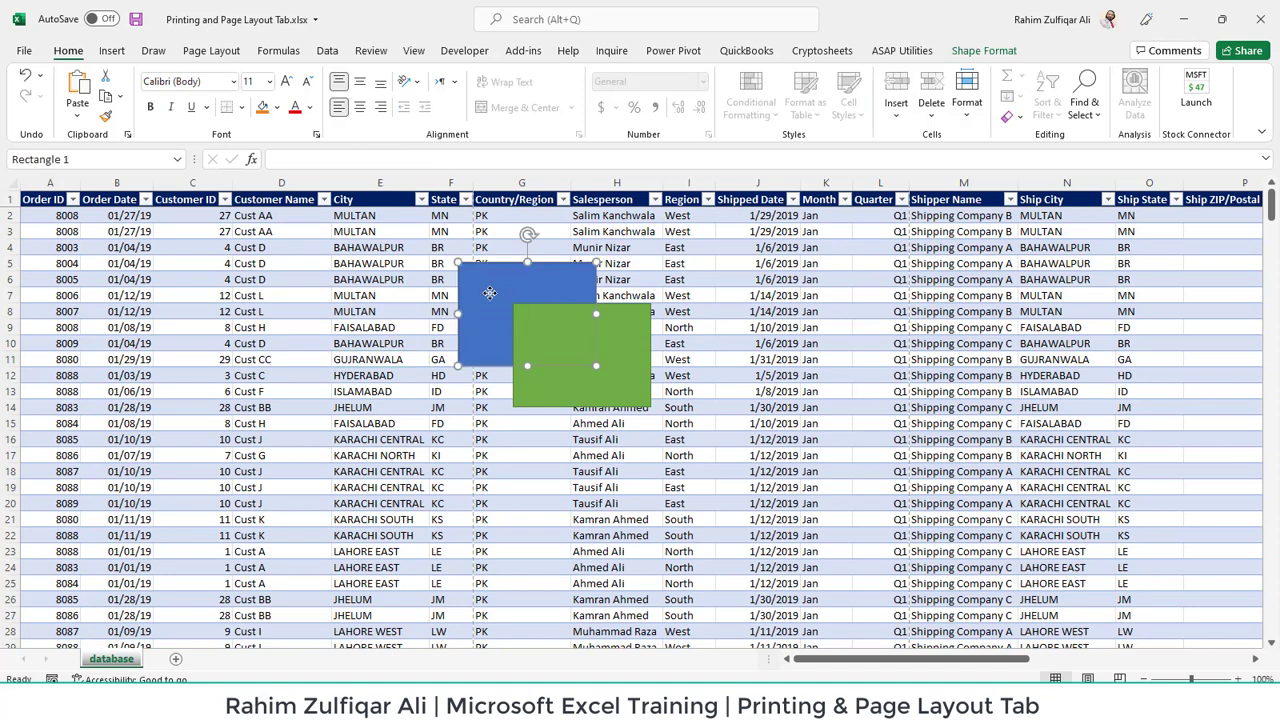
left_click(214, 51)
left_click(762, 122)
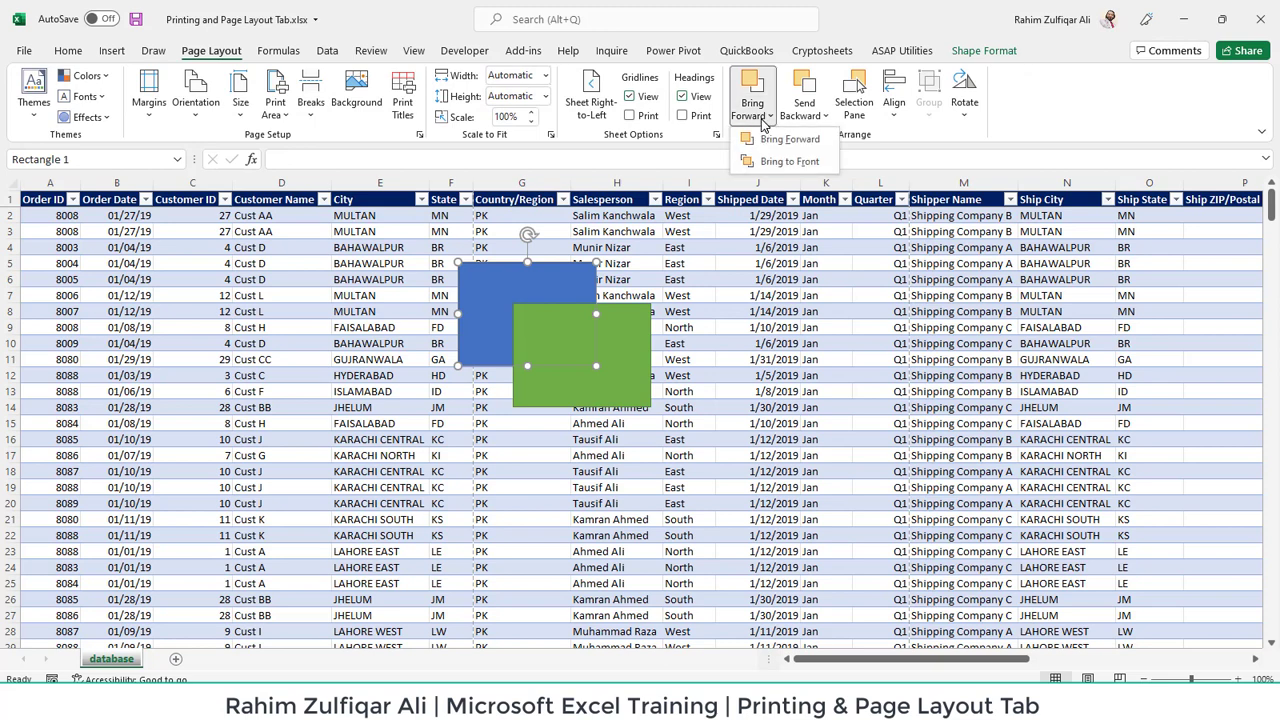
left_click(792, 159)
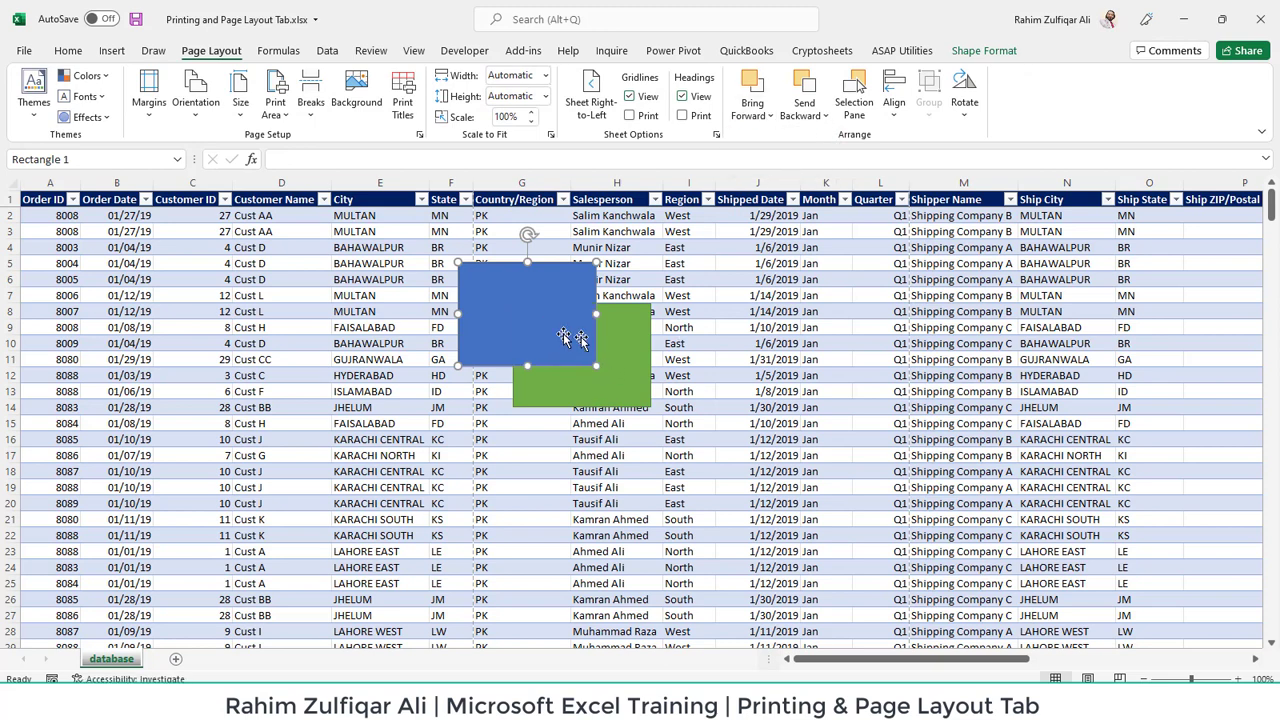
- Send the blue rectangle to the back, behind the green one
left_click(815, 115)
left_click(826, 161)
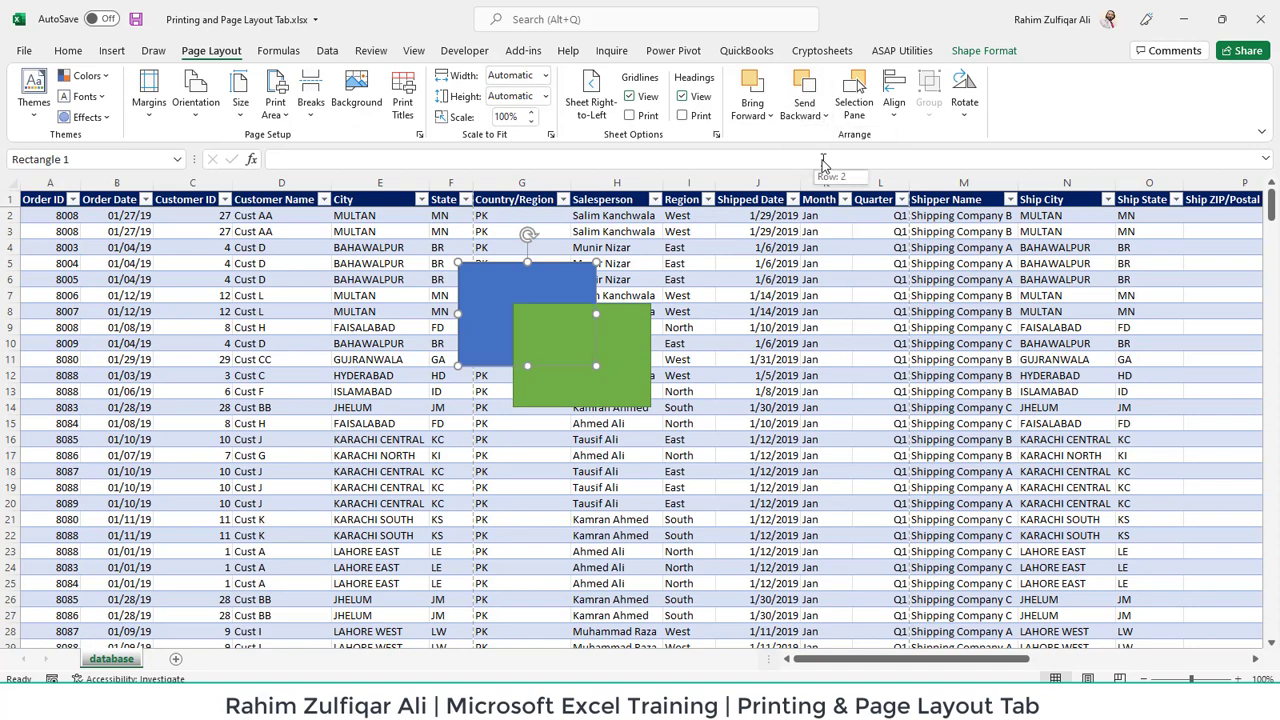
left_click(745, 358)
- Group the blue and green rectangles and move the group right, over the Salesperson to Shipped Date columns
left_click(568, 360)
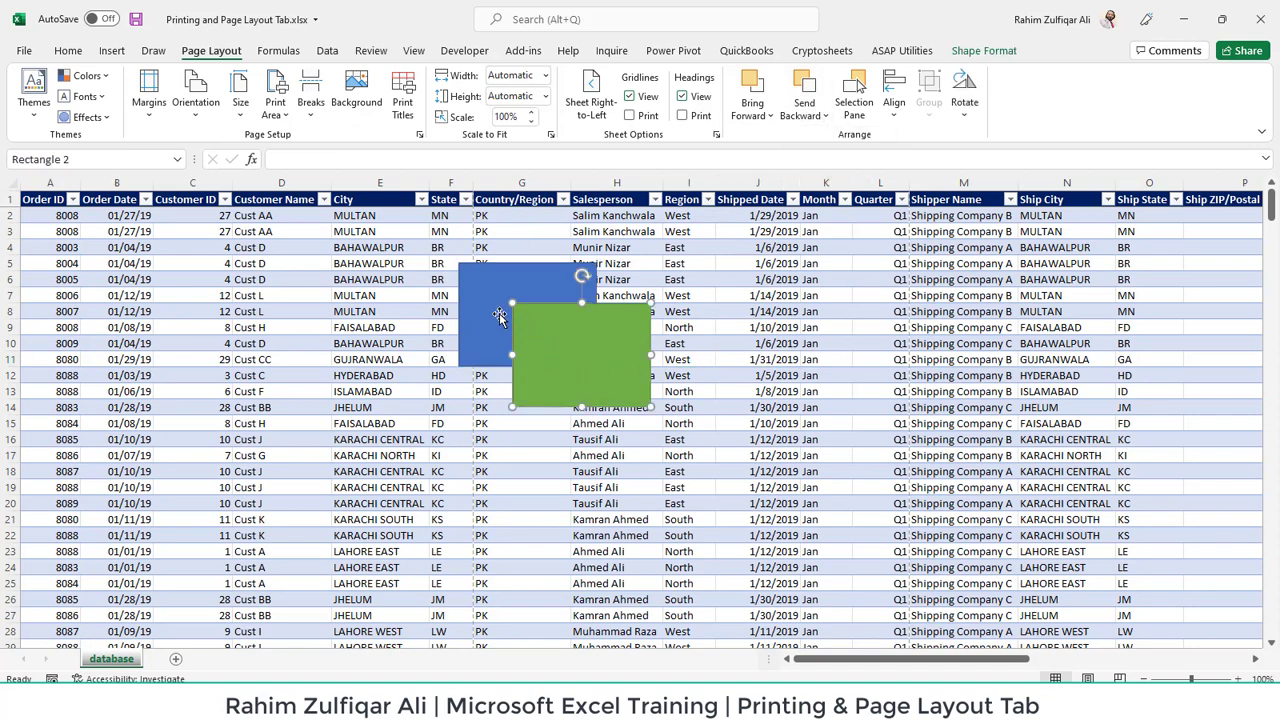
left_click(498, 316)
left_click(620, 365)
left_click(502, 326)
left_click(591, 344)
left_click(497, 335, "shift")
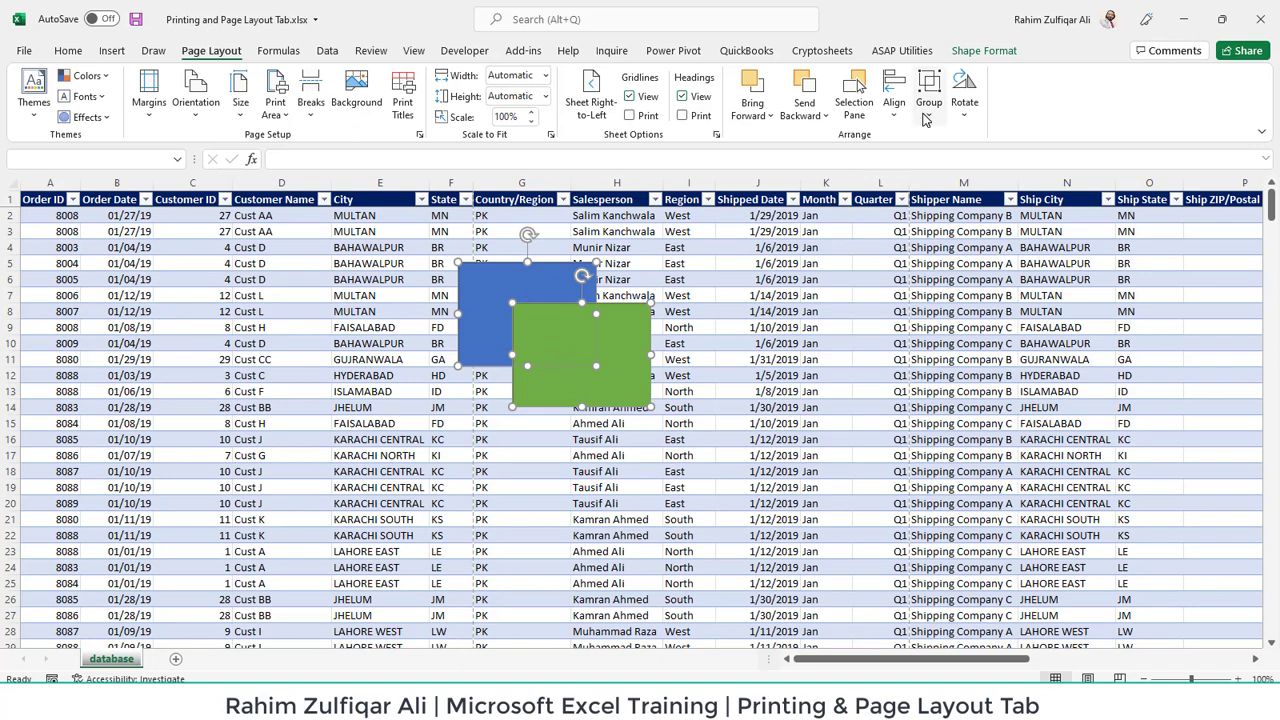
left_click(928, 115)
left_click(945, 148)
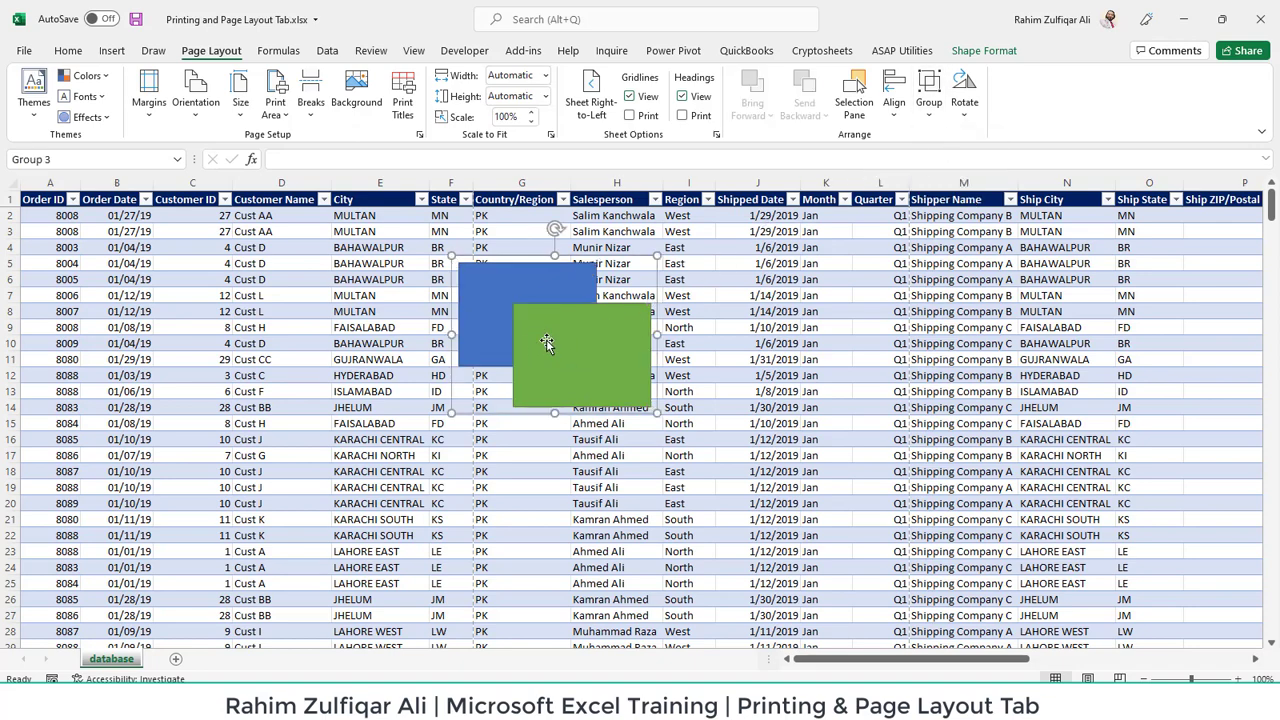
left_click_drag(546, 343, 669, 353)
- Examine the rotation and alignment options for the grouped rectangles without applying any, and deselect the group
left_click(964, 104)
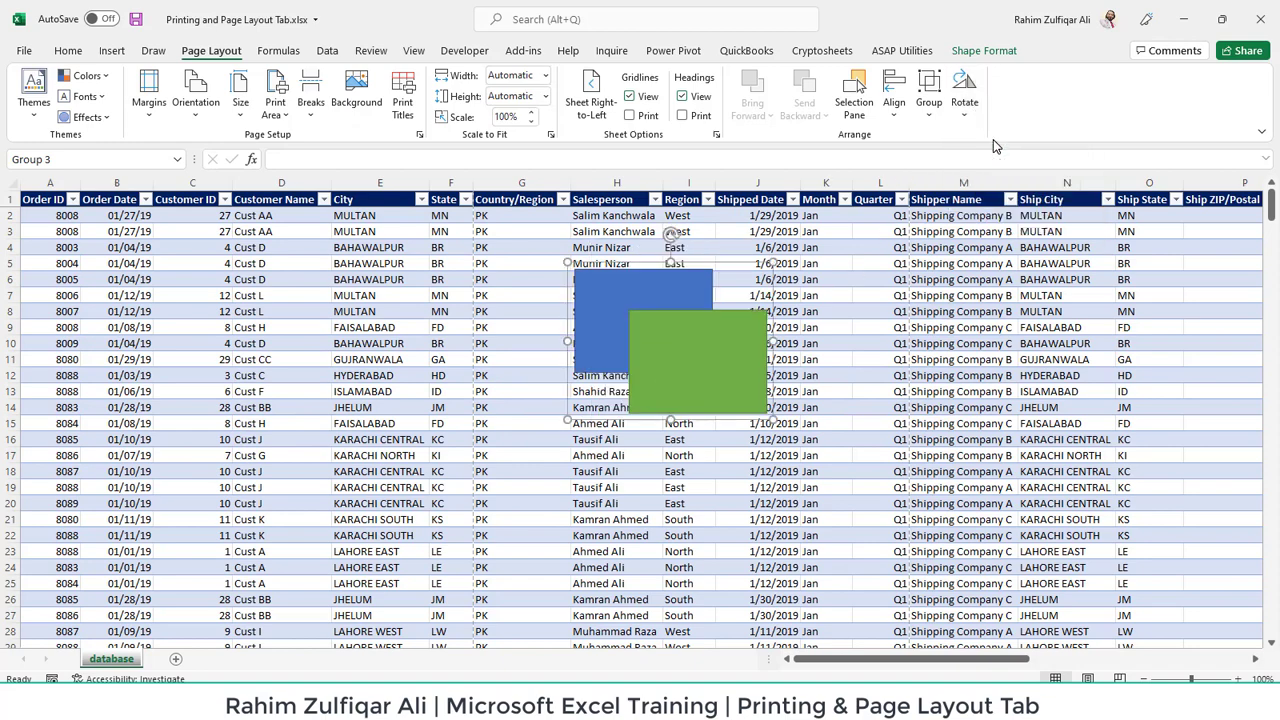
left_click(995, 142)
left_click(964, 104)
left_click(993, 162)
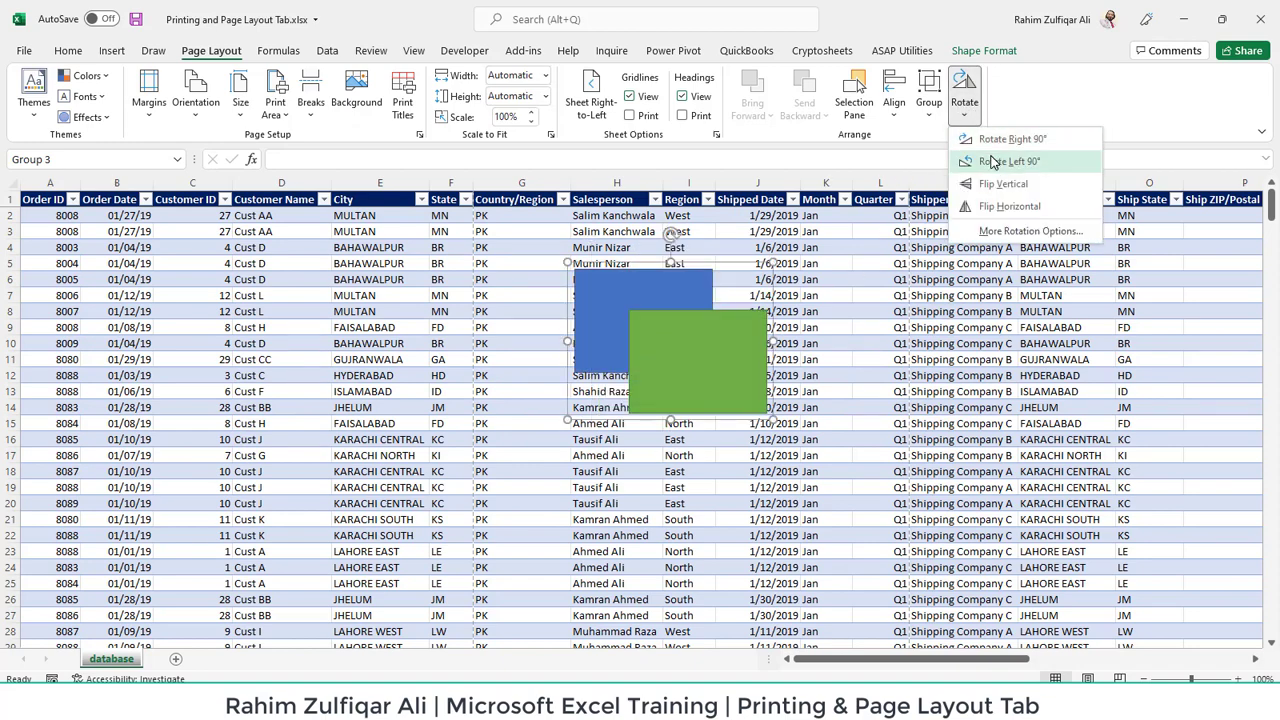
left_click(993, 162)
left_click(964, 104)
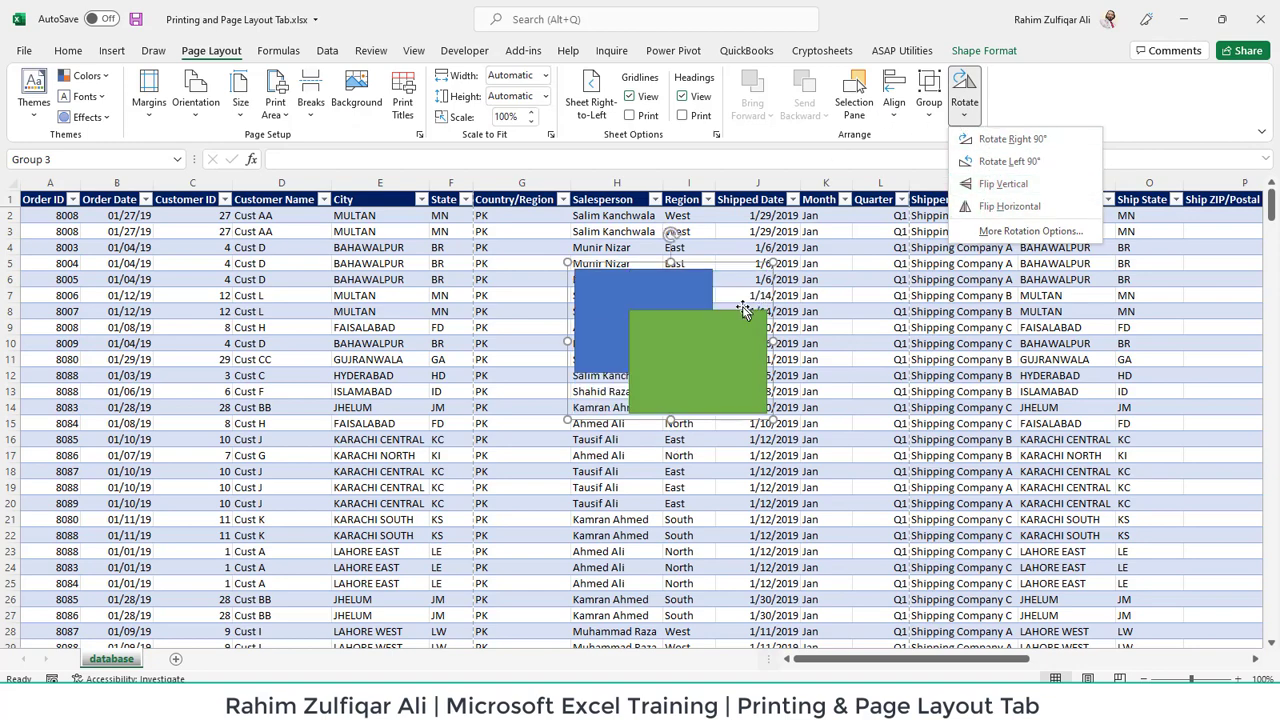
left_click(882, 156)
left_click(893, 100)
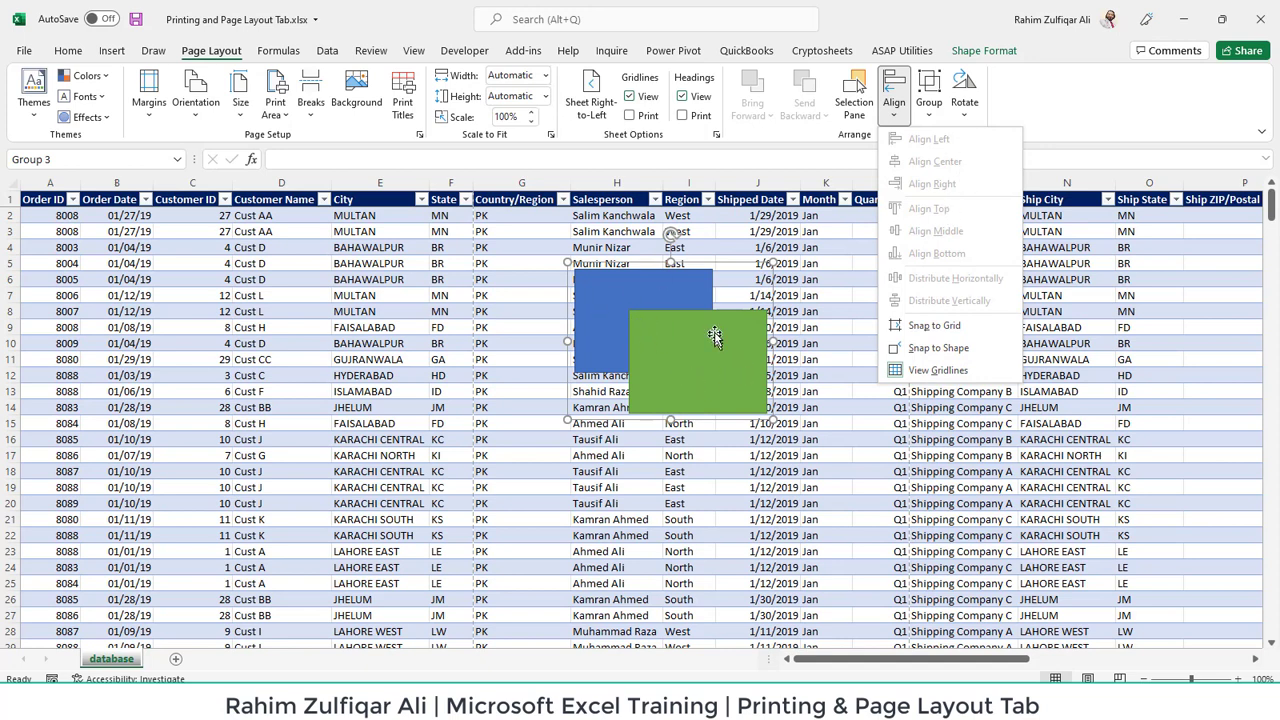
left_click(472, 341)
left_click(450, 340)
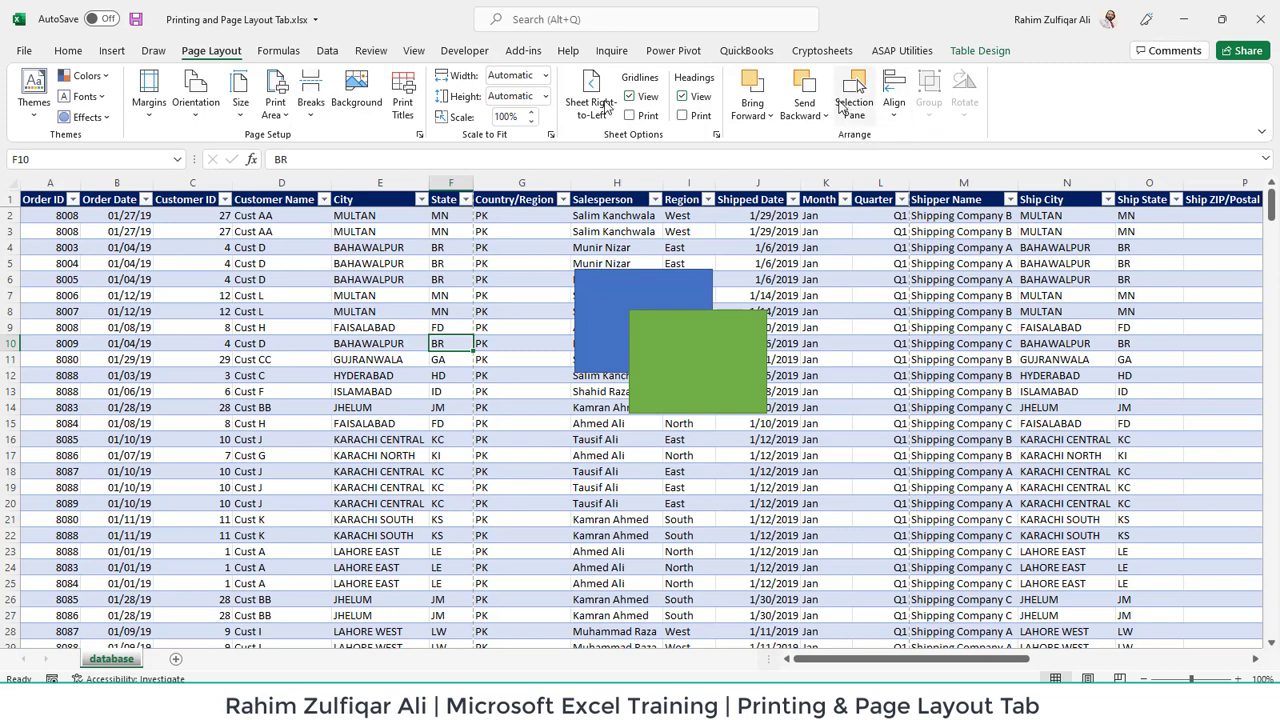
left_click(255, 266)
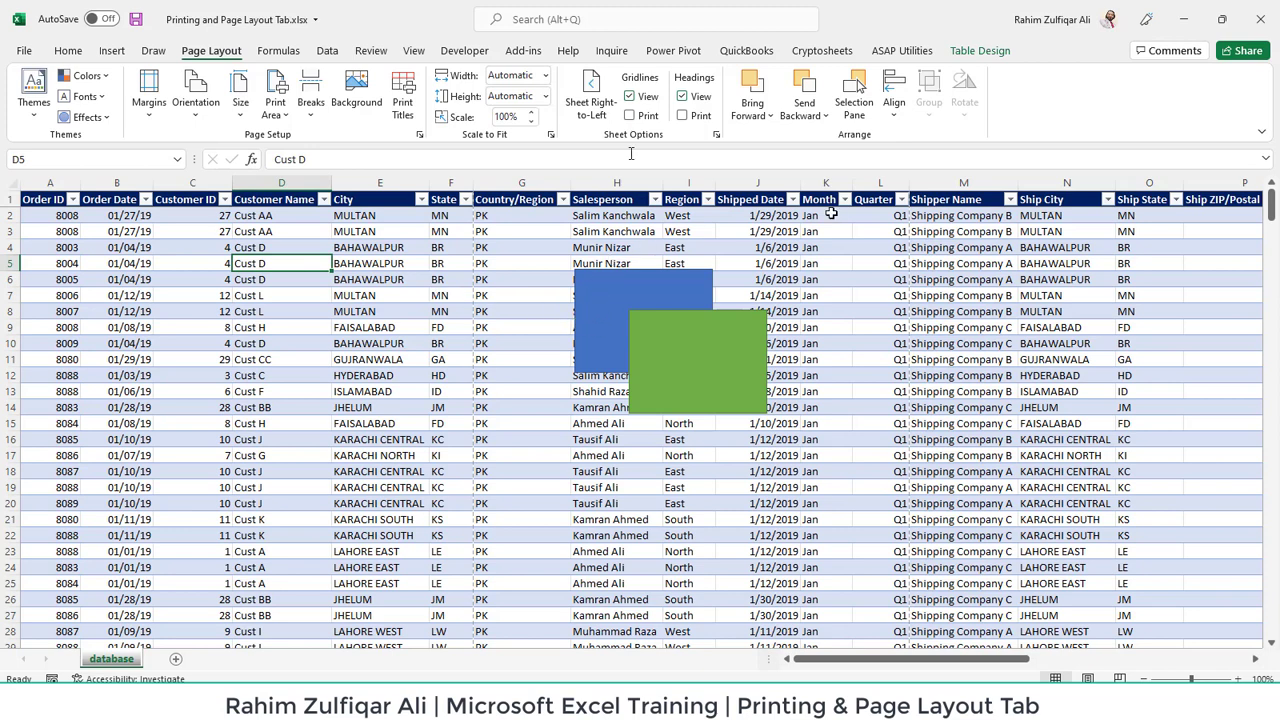
left_click(884, 280)
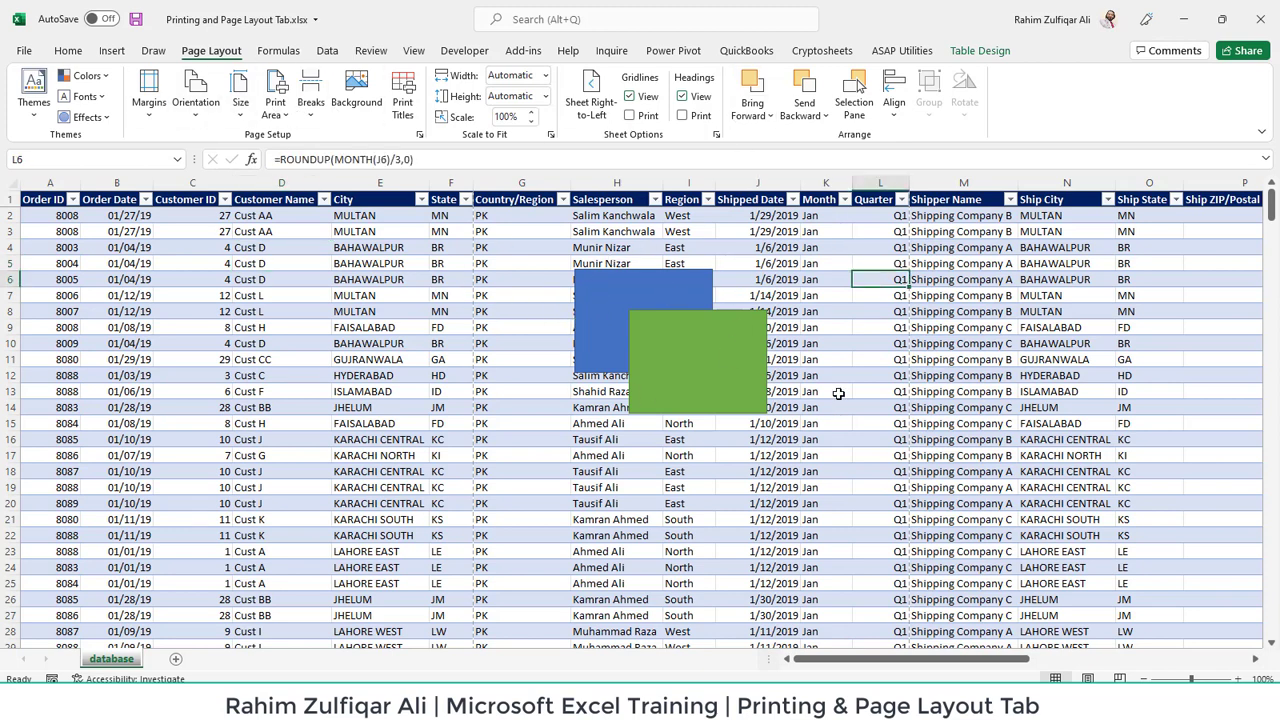